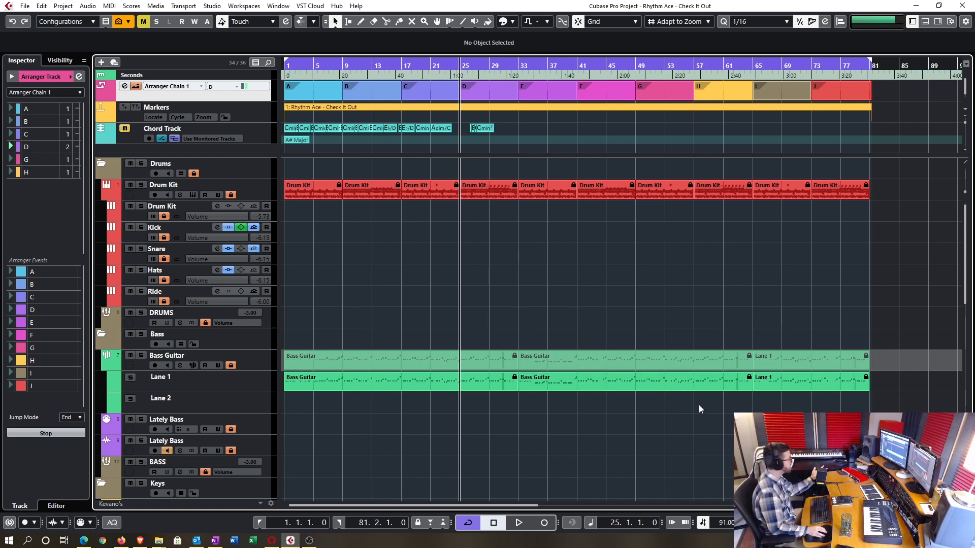
Examine the Drum Kit and Bass Guitar parts across the arrangement, selecting the parts on each track
{"action": "left_click_drag", "start_coordinate": [734, 437], "coordinate": [343, 382]}
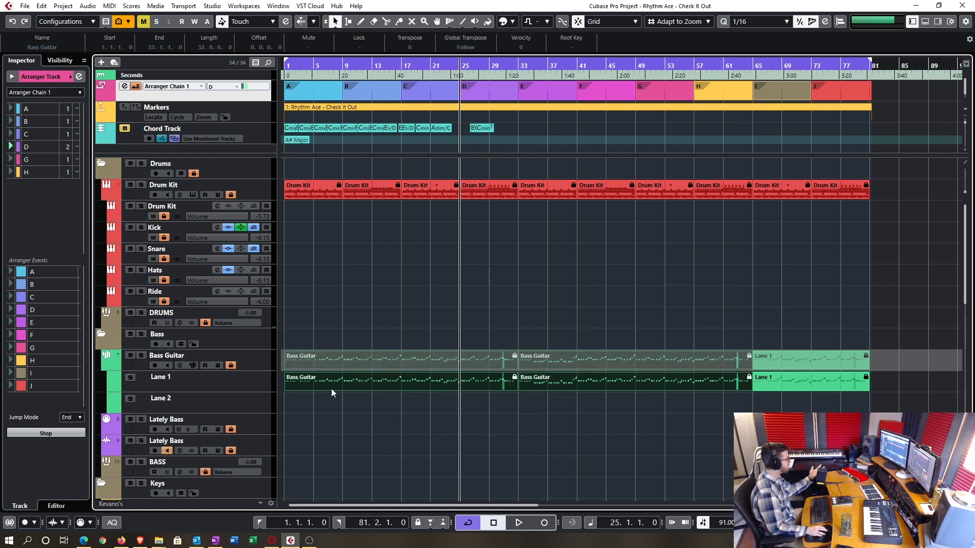
{"action": "left_click", "coordinate": [602, 402]}
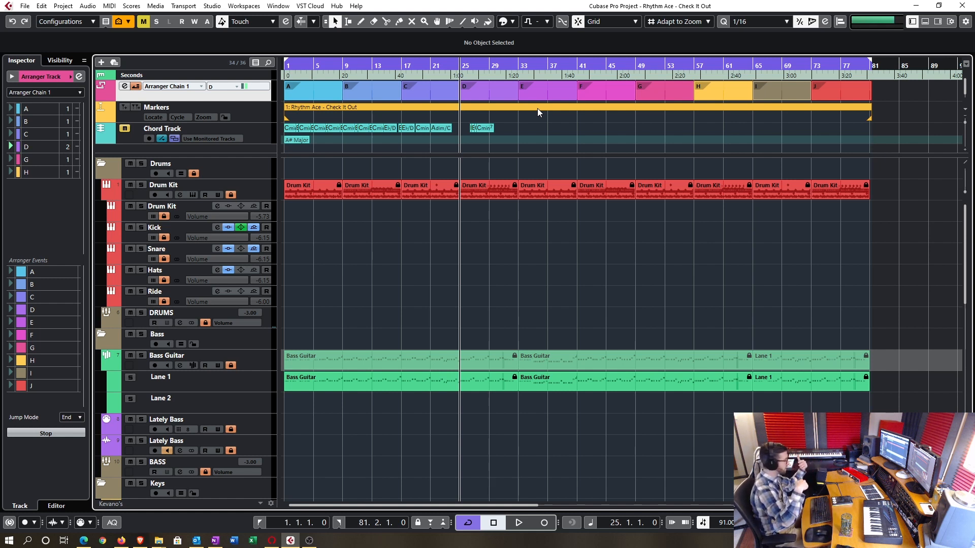
{"action": "scroll", "coordinate": [388, 233], "scroll_direction": "down", "scroll_amount": 3}
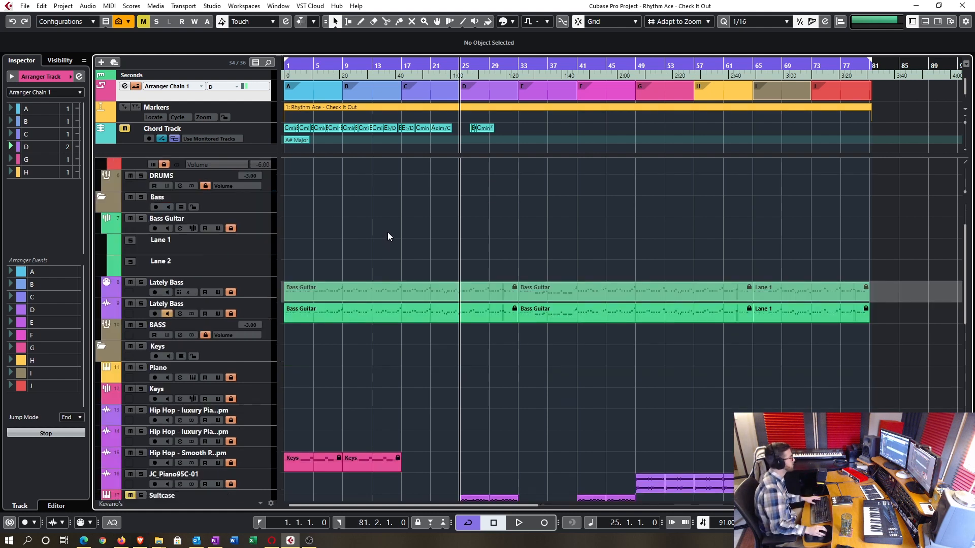
{"action": "scroll", "coordinate": [416, 236], "scroll_direction": "up", "scroll_amount": 3}
{"action": "left_click_drag", "start_coordinate": [376, 250], "coordinate": [305, 190]}
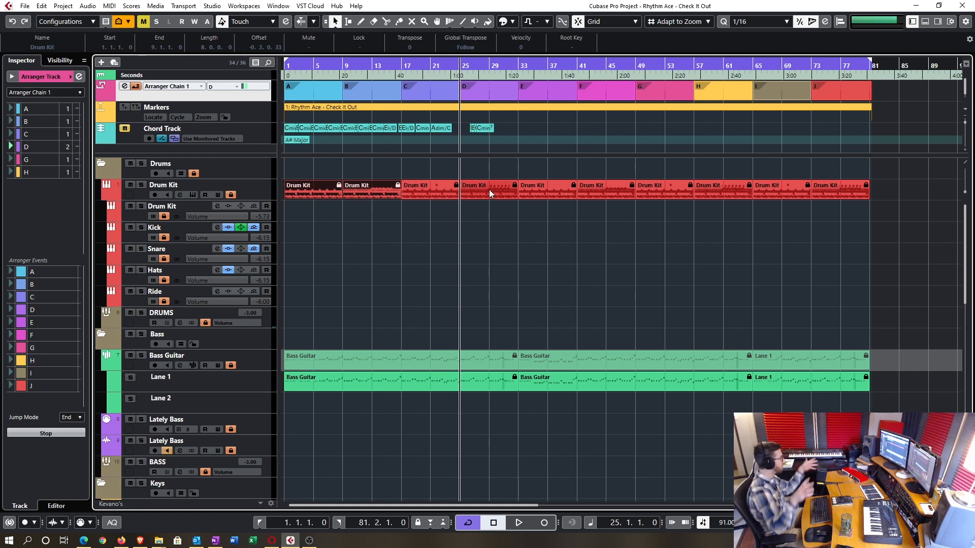
{"action": "scroll", "coordinate": [740, 236], "scroll_direction": "down", "scroll_amount": 3}
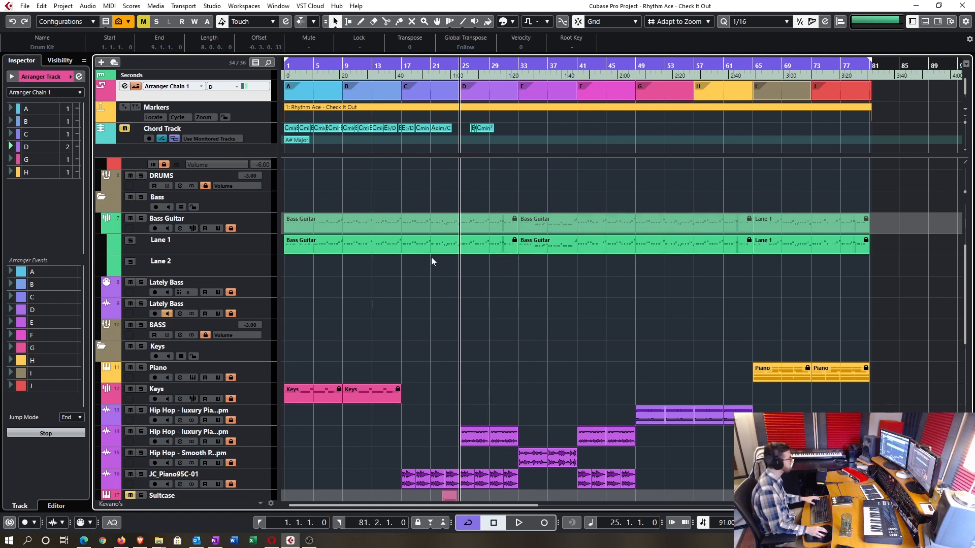
{"action": "left_click_drag", "start_coordinate": [659, 272], "coordinate": [455, 245]}
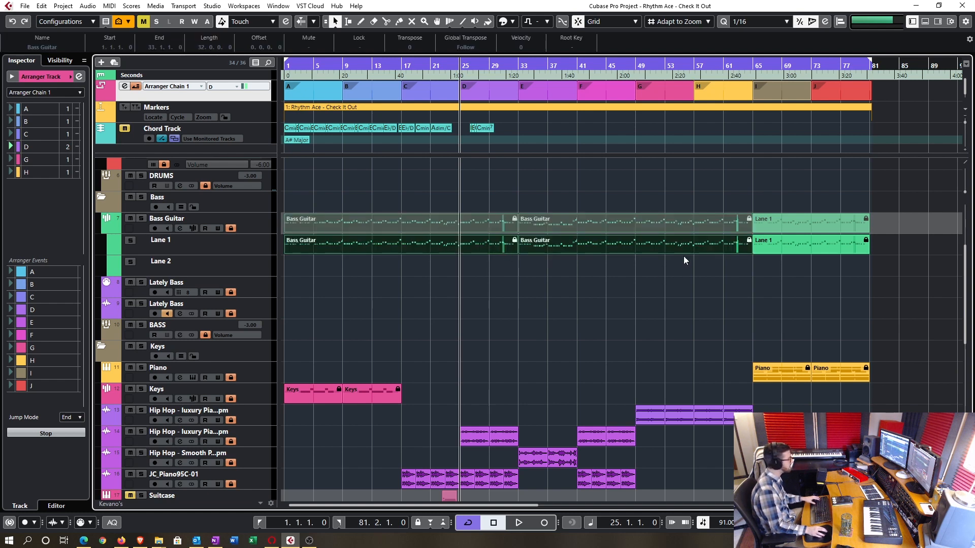
Review the Keys, Hip Hop piano, JC_Piano95C-01 and vocal tracks to see which parts play in each section
{"action": "scroll", "coordinate": [827, 255], "scroll_direction": "down", "scroll_amount": 5}
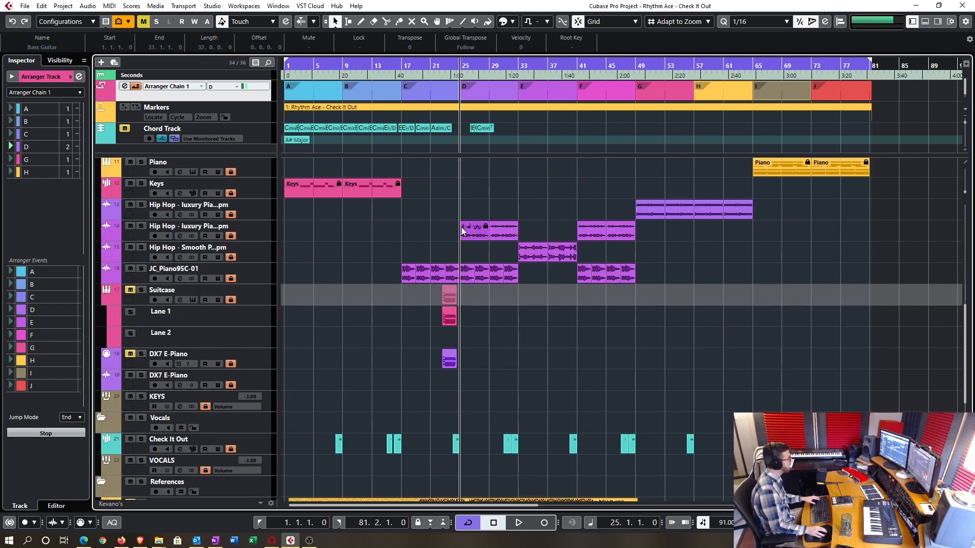
{"action": "left_click_drag", "start_coordinate": [452, 223], "coordinate": [509, 243]}
{"action": "left_click_drag", "start_coordinate": [441, 183], "coordinate": [331, 195]}
{"action": "left_click_drag", "start_coordinate": [369, 247], "coordinate": [482, 277]}
{"action": "left_click_drag", "start_coordinate": [707, 268], "coordinate": [410, 278]}
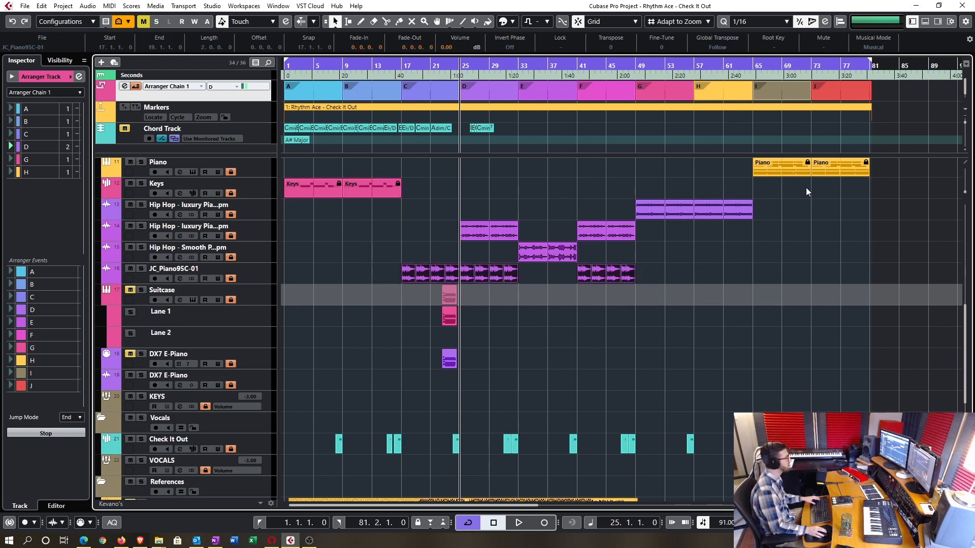
{"action": "left_click", "coordinate": [913, 172]}
{"action": "scroll", "coordinate": [844, 285], "scroll_direction": "down", "scroll_amount": 5}
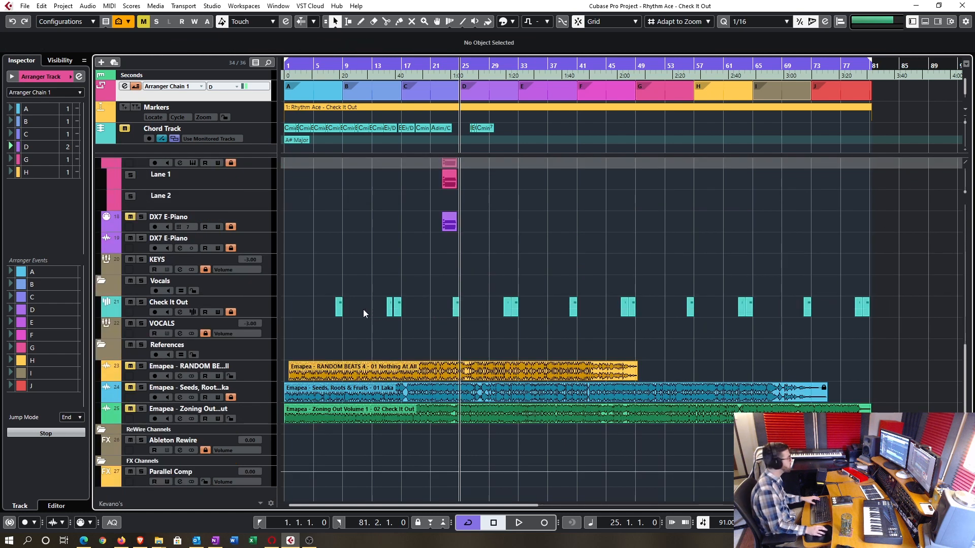
{"action": "scroll", "coordinate": [363, 309], "scroll_direction": "up", "scroll_amount": 5}
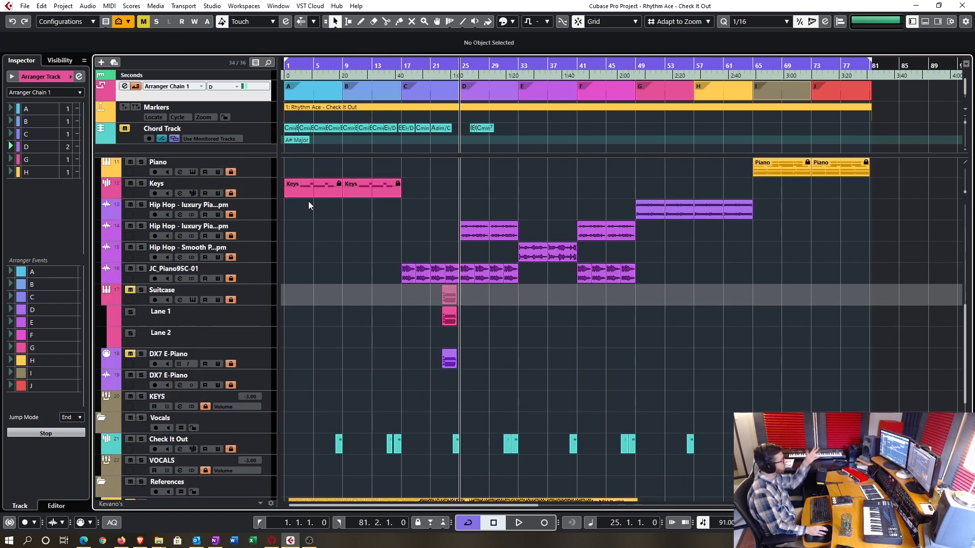
Move the playhead to bar 1 and compare the Keys, Drum Kit and Check It Out parts in sections A and B
{"action": "left_click_drag", "start_coordinate": [291, 66], "coordinate": [295, 78]}
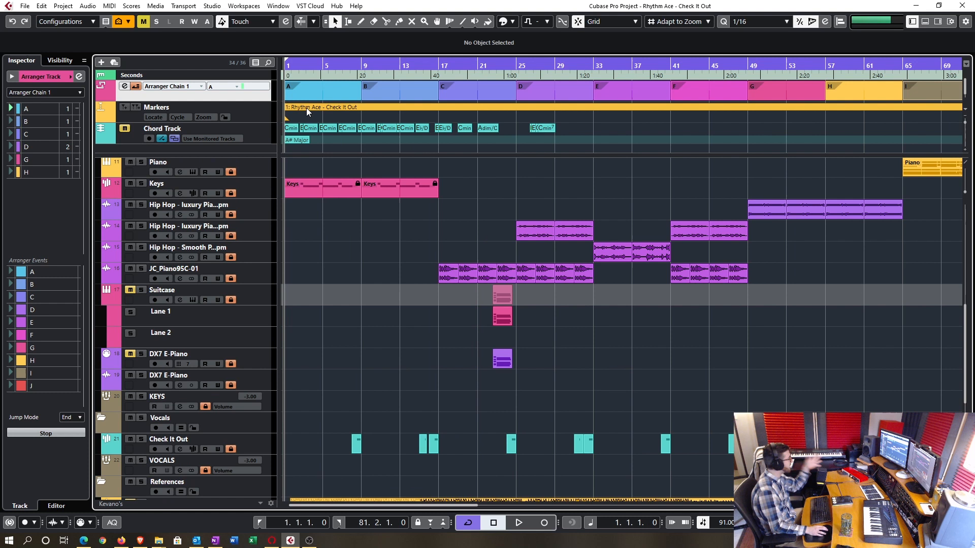
{"action": "left_click", "coordinate": [324, 190]}
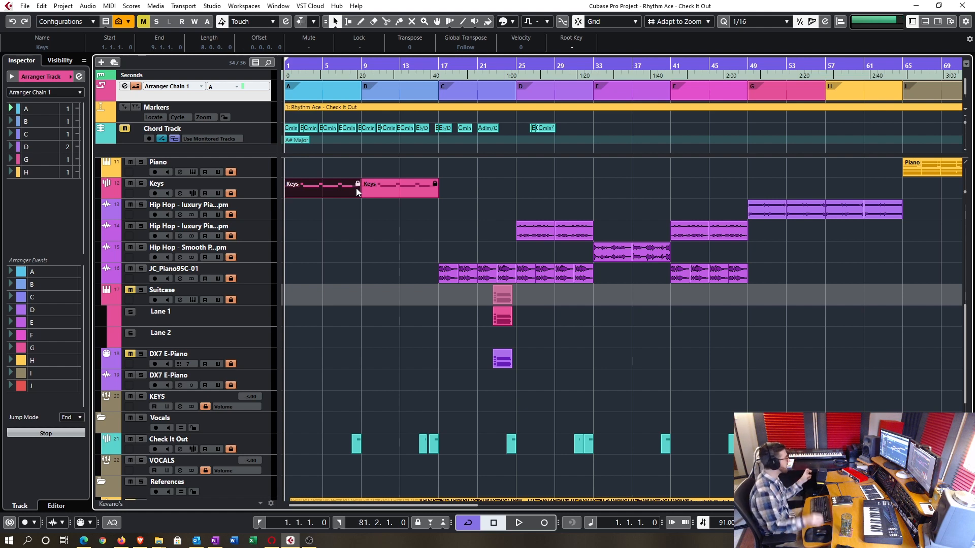
{"action": "left_click", "coordinate": [392, 192]}
{"action": "scroll", "coordinate": [394, 194], "scroll_direction": "up", "scroll_amount": 6}
{"action": "left_click", "coordinate": [394, 192]}
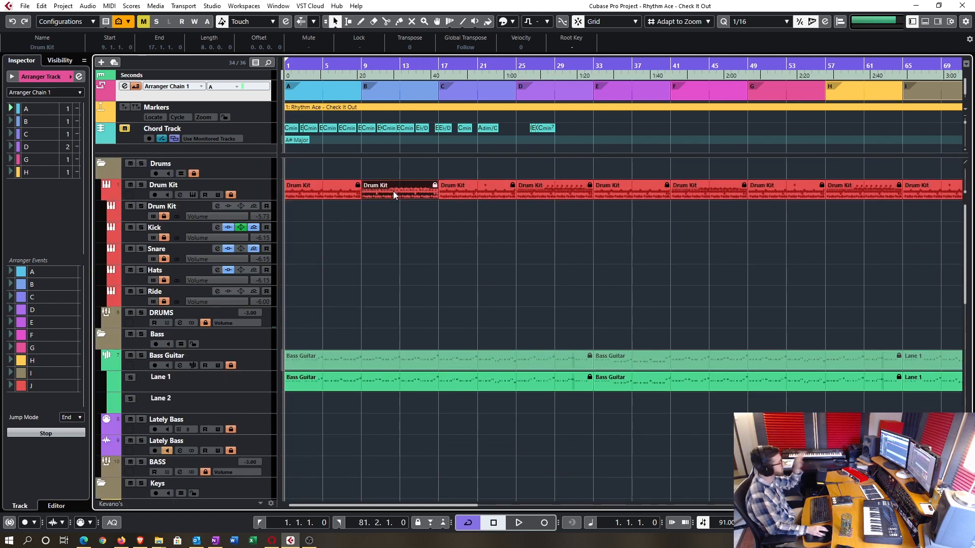
{"action": "scroll", "coordinate": [393, 192], "scroll_direction": "down", "scroll_amount": 3}
{"action": "scroll", "coordinate": [393, 195], "scroll_direction": "down", "scroll_amount": 12}
{"action": "left_click", "coordinate": [393, 193]}
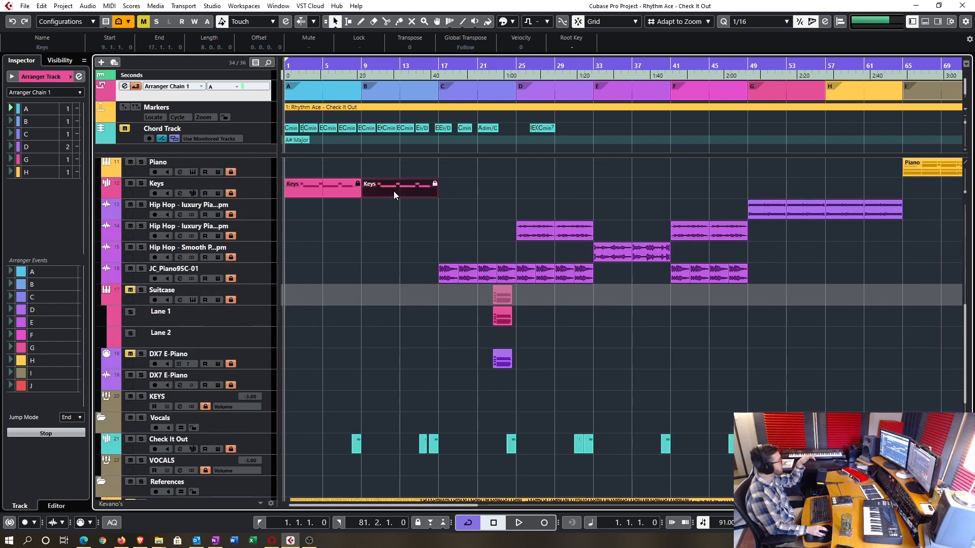
{"action": "left_click_drag", "start_coordinate": [416, 413], "coordinate": [435, 462]}
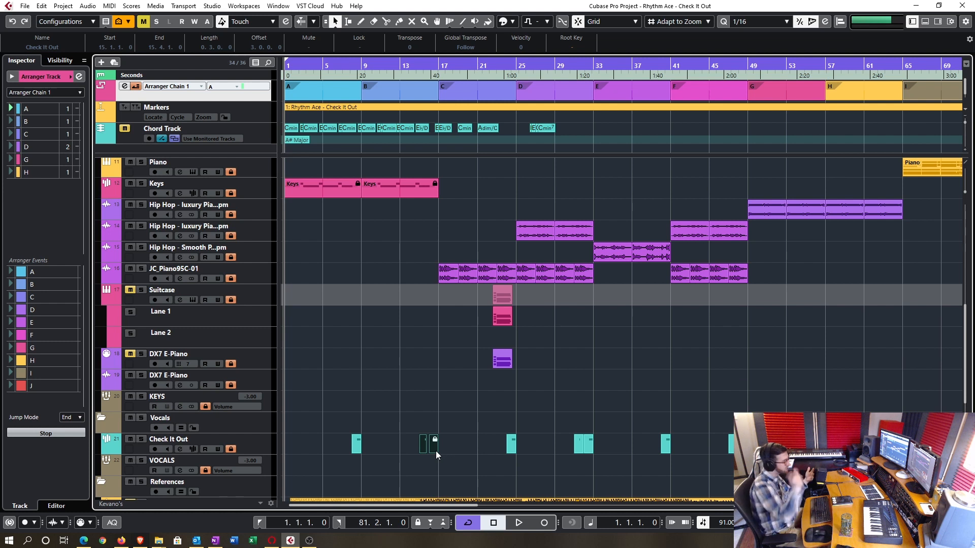
{"action": "left_click", "coordinate": [333, 196]}
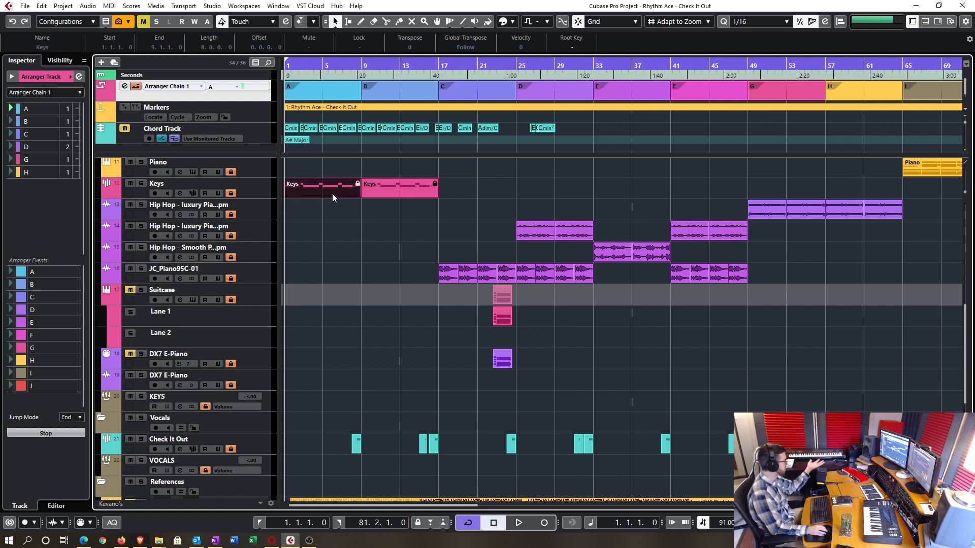
{"action": "left_click", "coordinate": [397, 193]}
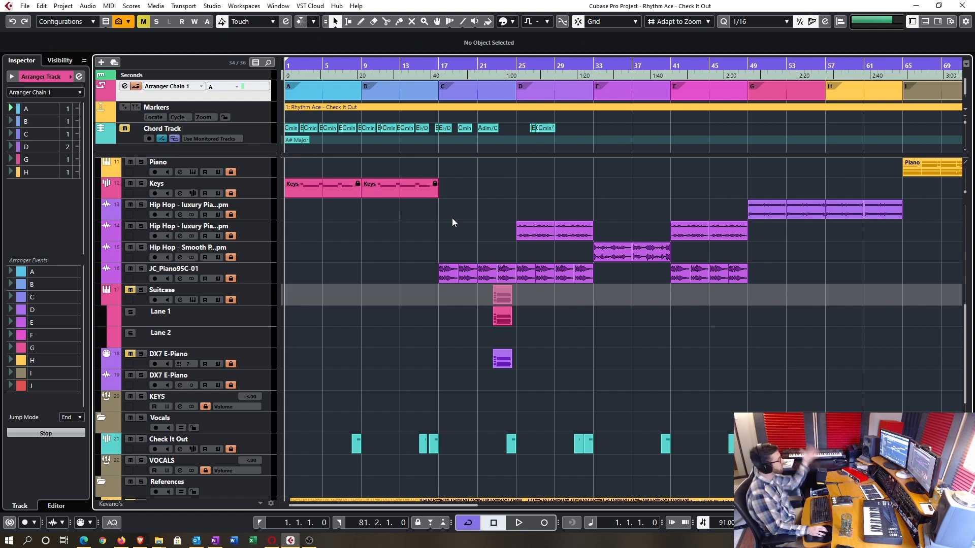
Compare the two Keys parts in sections A and B with the JC_Piano95C-01 clips in section C
{"action": "left_click_drag", "start_coordinate": [482, 226], "coordinate": [505, 275]}
{"action": "left_click", "coordinate": [467, 240]}
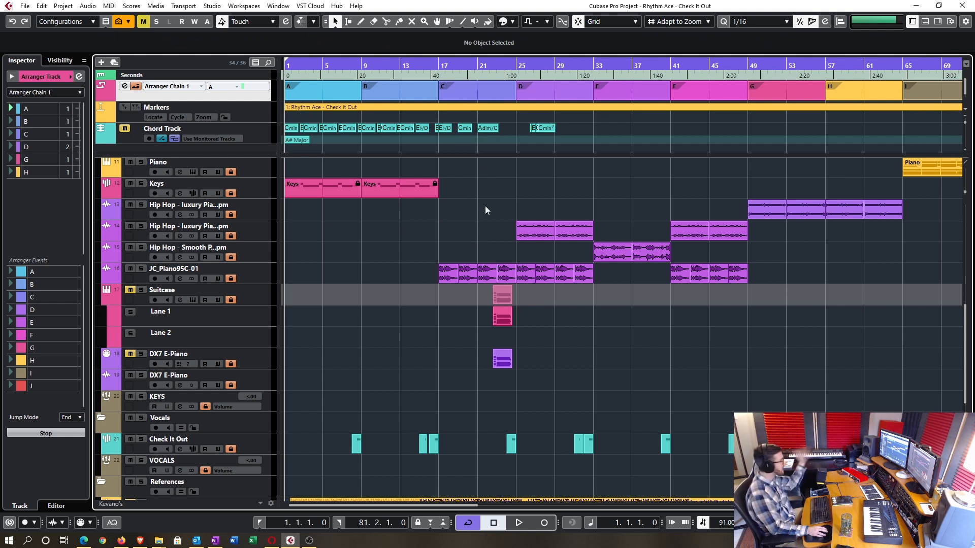
{"action": "left_click_drag", "start_coordinate": [435, 173], "coordinate": [346, 199]}
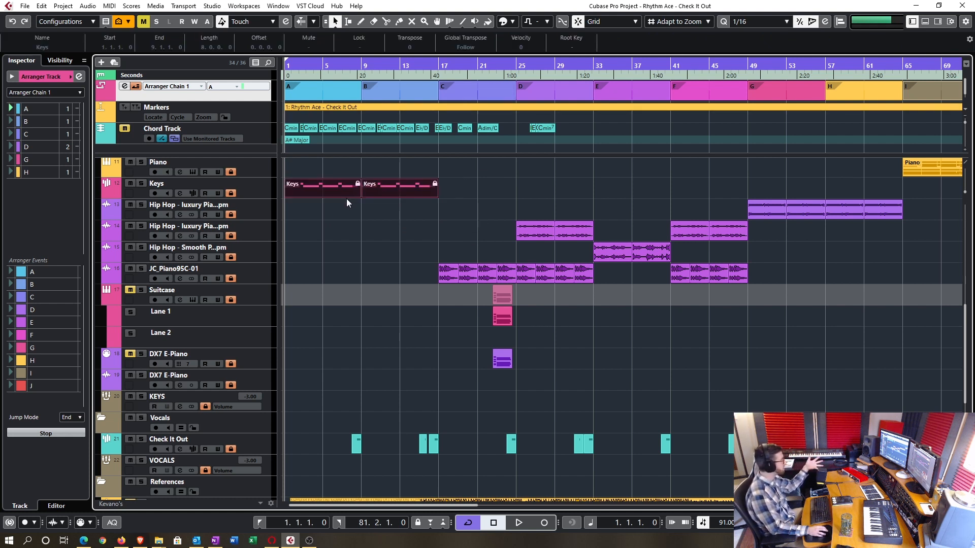
{"action": "left_click", "coordinate": [464, 235]}
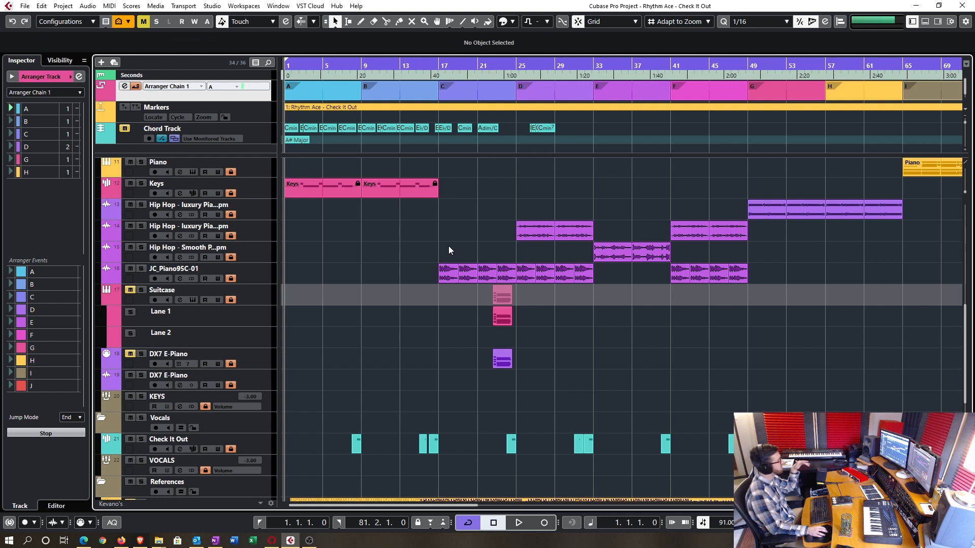
{"action": "left_click_drag", "start_coordinate": [508, 279], "coordinate": [510, 279]}
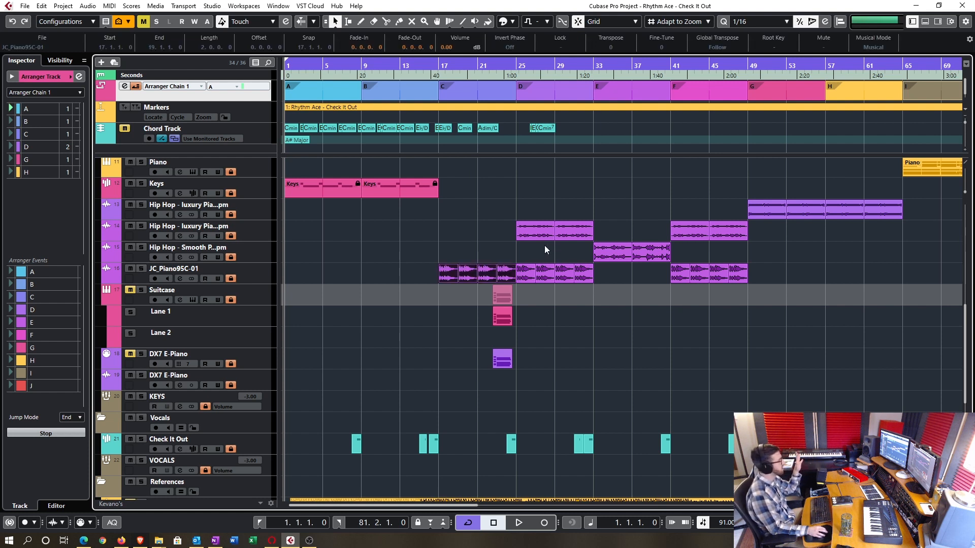
{"action": "left_click", "coordinate": [496, 231]}
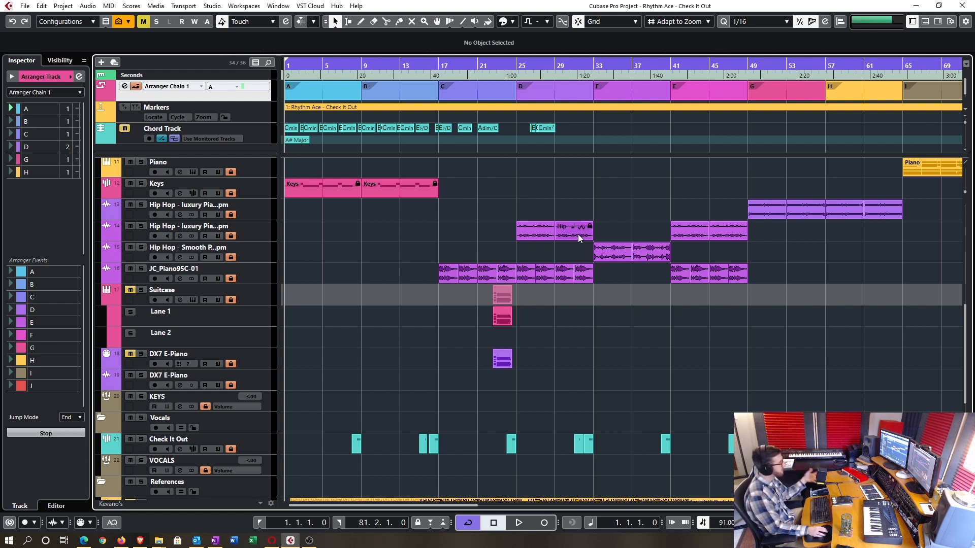
Inspect the arranger sections along the whole song, selecting sections A through E and the final section J
{"action": "key", "text": "g"}
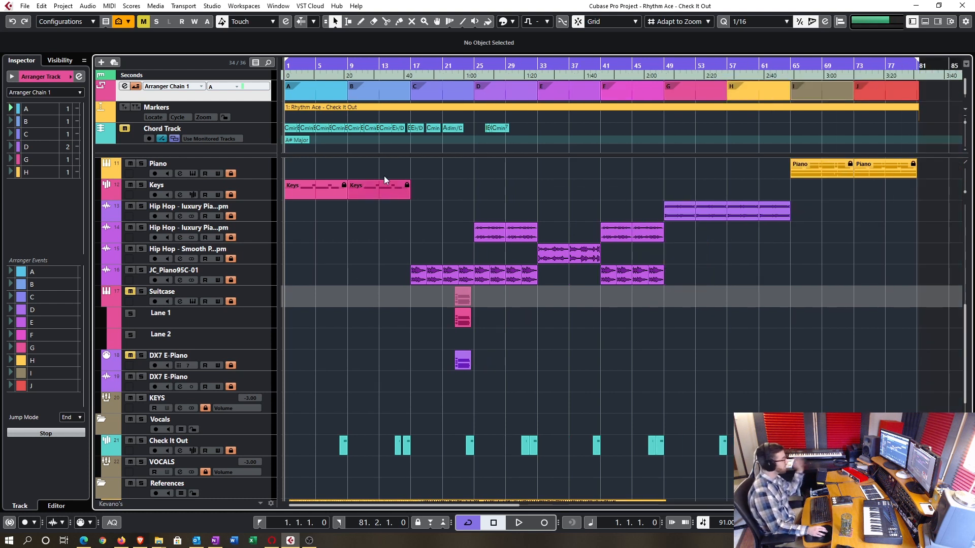
{"action": "left_click", "coordinate": [317, 89]}
{"action": "left_click", "coordinate": [384, 91]}
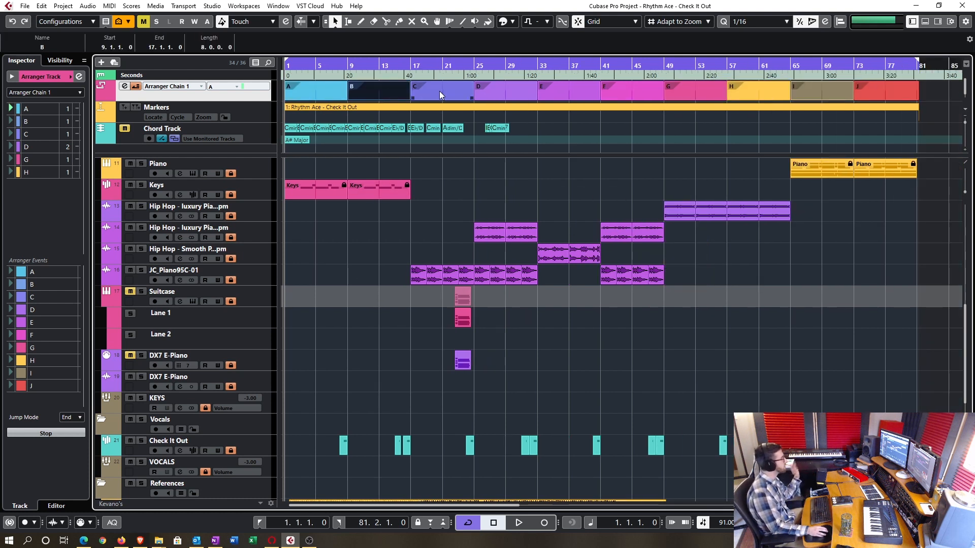
{"action": "left_click", "coordinate": [441, 91]}
{"action": "left_click", "coordinate": [514, 93]}
{"action": "left_click", "coordinate": [560, 92]}
{"action": "left_click", "coordinate": [883, 90]}
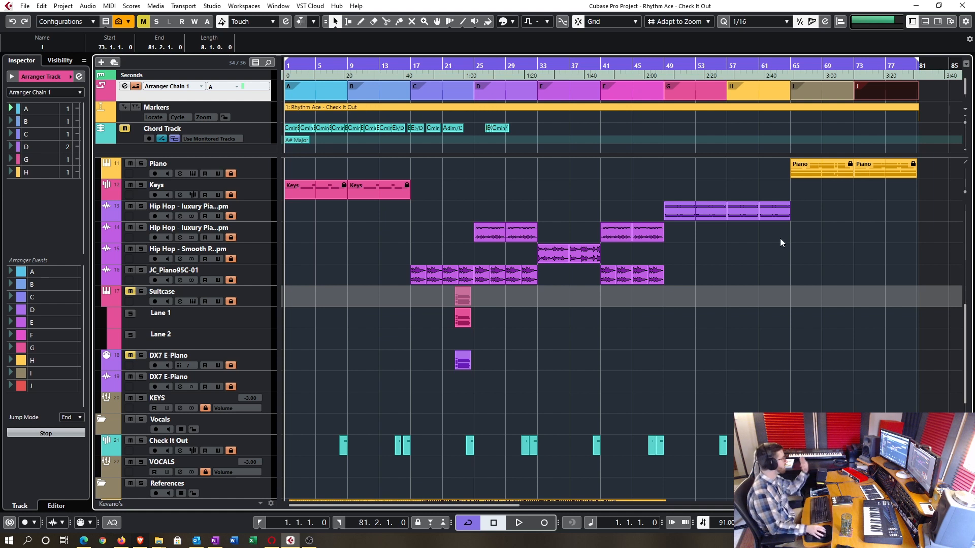
{"action": "left_click", "coordinate": [766, 243]}
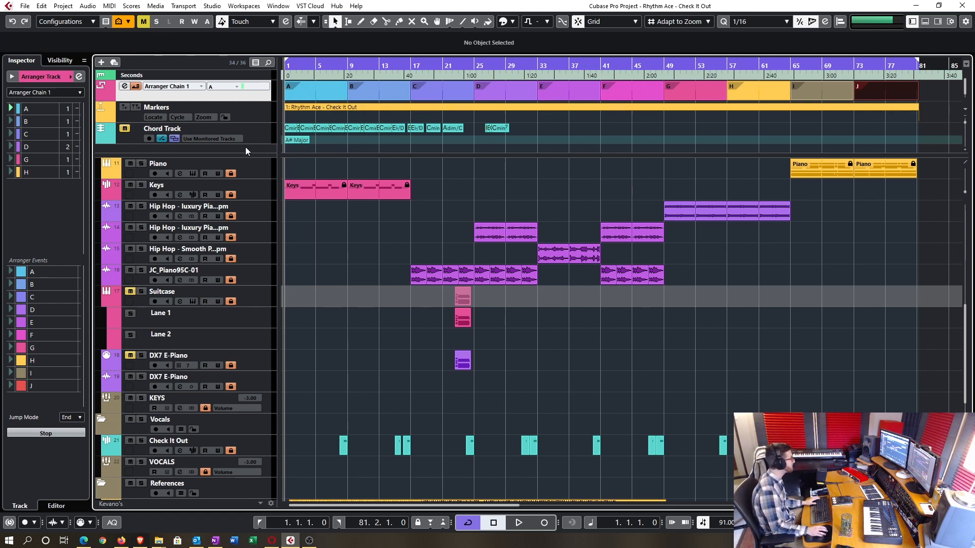
Enlarge the upper track area, check the available track types to add, and make the arranger track taller
{"action": "left_click_drag", "start_coordinate": [248, 153], "coordinate": [243, 222]}
{"action": "right_click", "coordinate": [238, 193]}
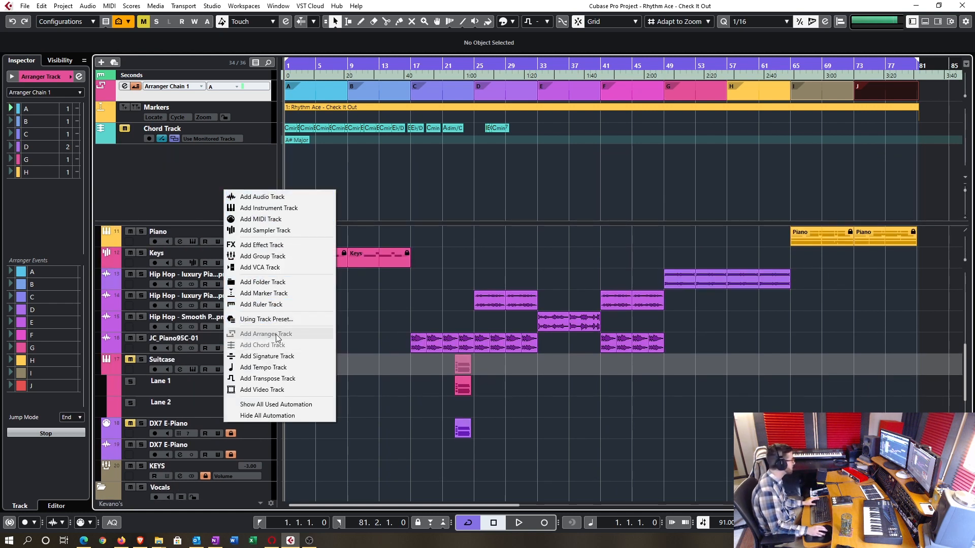
{"action": "left_click_drag", "start_coordinate": [253, 101], "coordinate": [253, 131]}
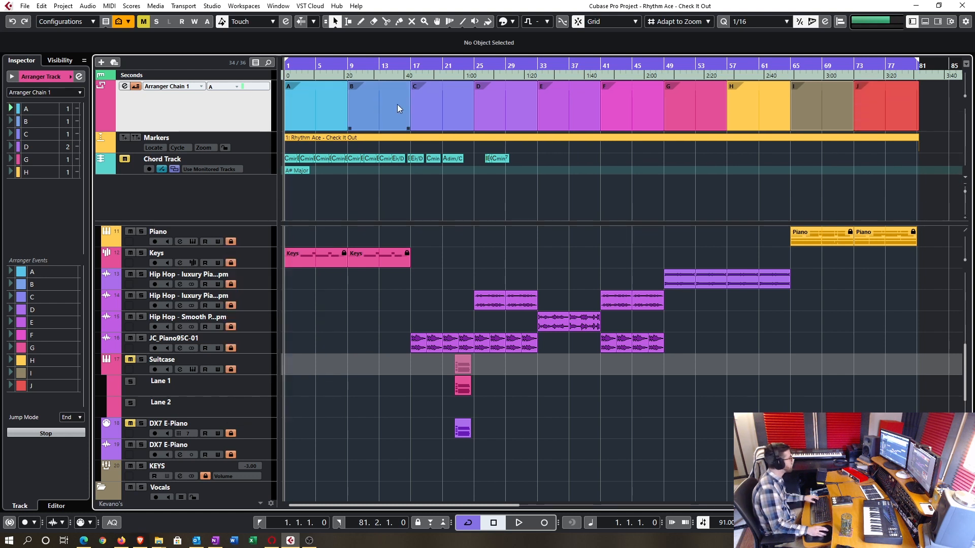
Draw a short trial arranger event at bar 84, past the end of the song, and remove it
{"action": "key", "text": "g"}
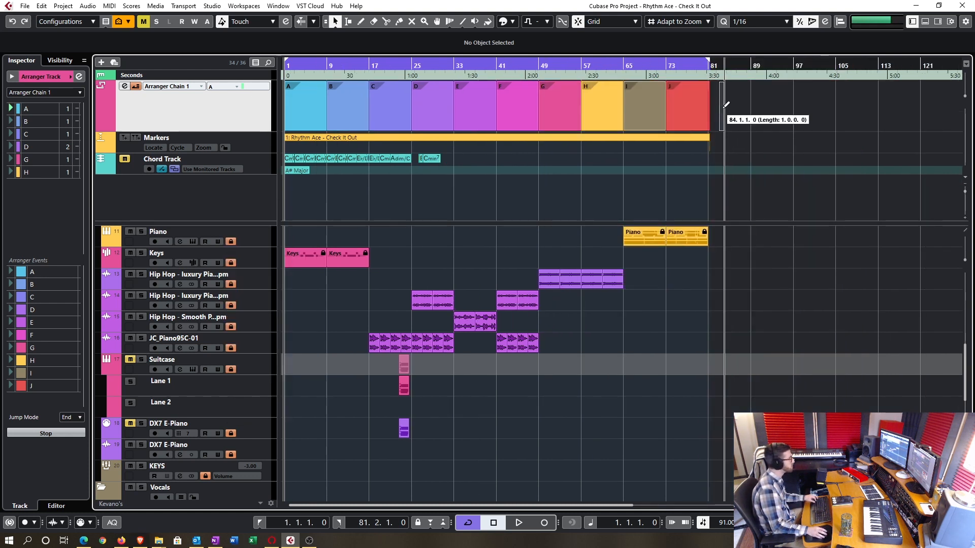
{"action": "mouse_move", "coordinate": [726, 104]}
{"action": "left_mouse_down"}
{"action": "mouse_move", "coordinate": [768, 105]}
{"action": "mouse_move", "coordinate": [680, 103]}
{"action": "mouse_move", "coordinate": [728, 103]}
{"action": "left_mouse_up"}
{"action": "key", "text": "Delete"}
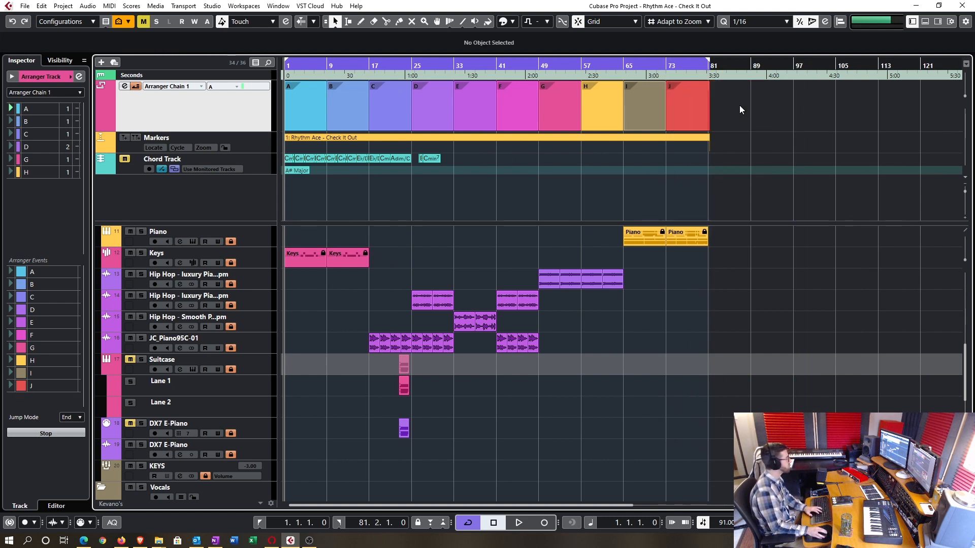
Delete arranger event J and redraw it from bar 73 to bar 81, 8 bars long
{"action": "left_click", "coordinate": [687, 113]}
{"action": "key", "text": "Delete"}
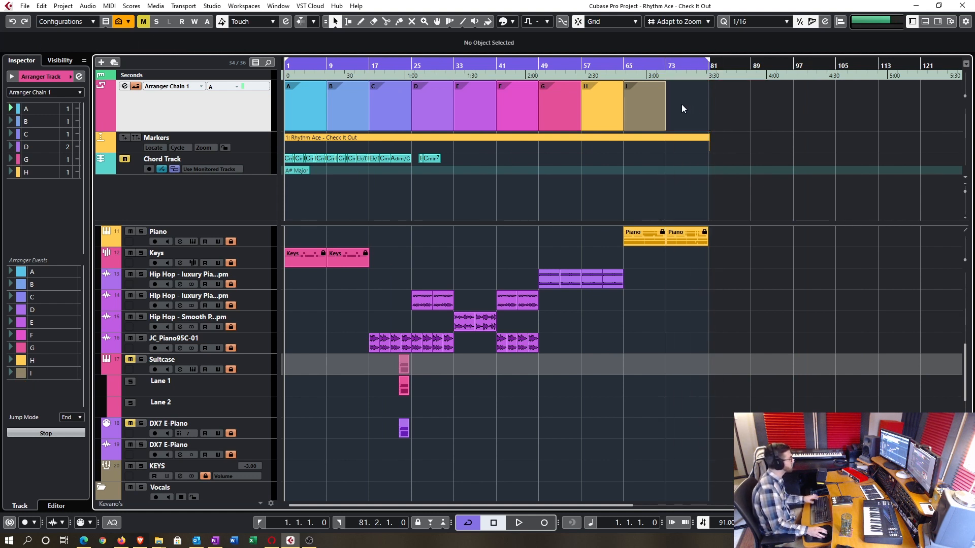
{"action": "left_click_drag", "start_coordinate": [669, 104], "coordinate": [712, 106]}
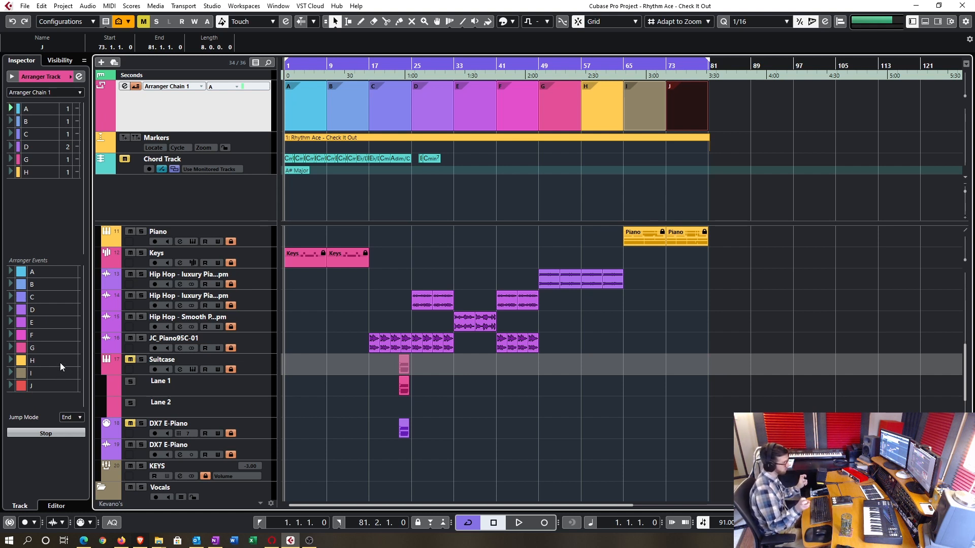
Inspect the repeat count of section A in Arranger Chain 1
{"action": "left_click", "coordinate": [53, 212]}
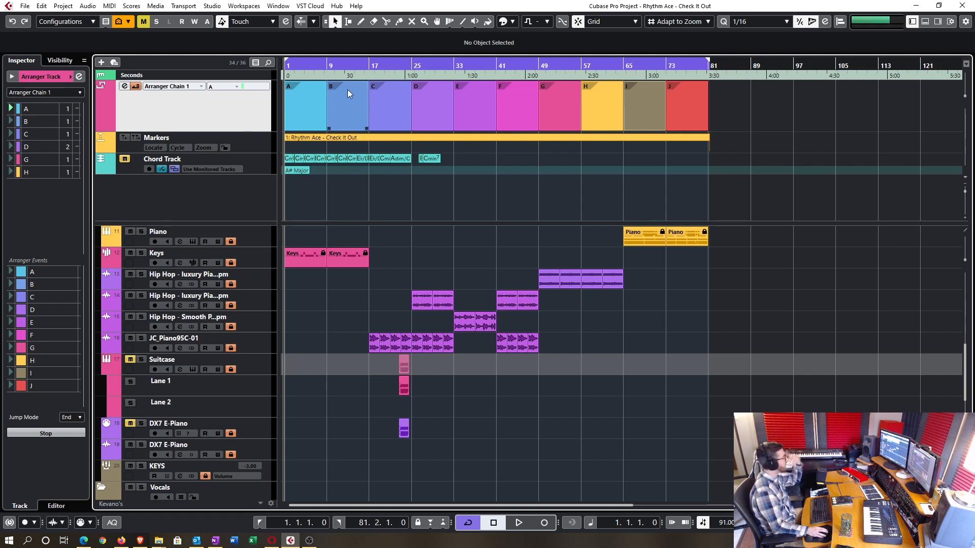
{"action": "double_click", "coordinate": [66, 109]}
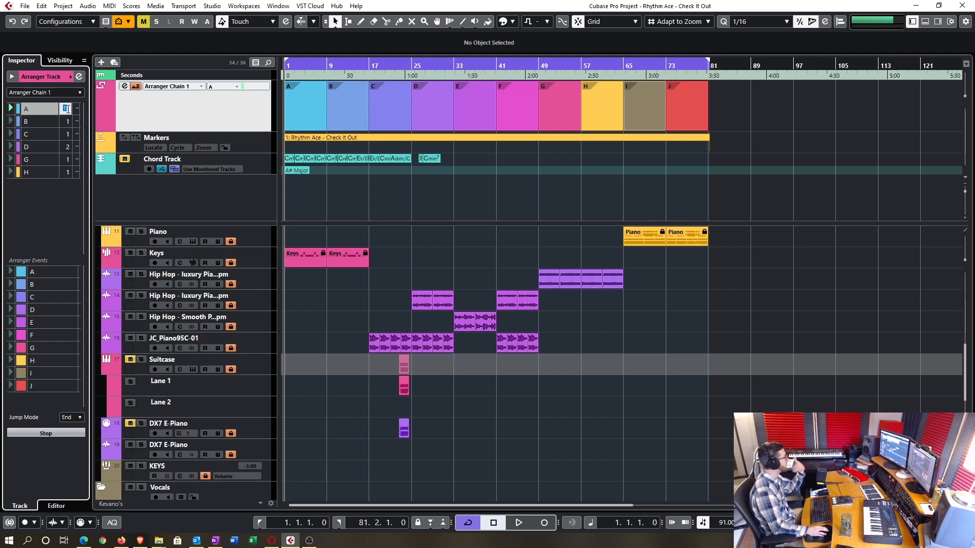
{"action": "left_click", "coordinate": [71, 217]}
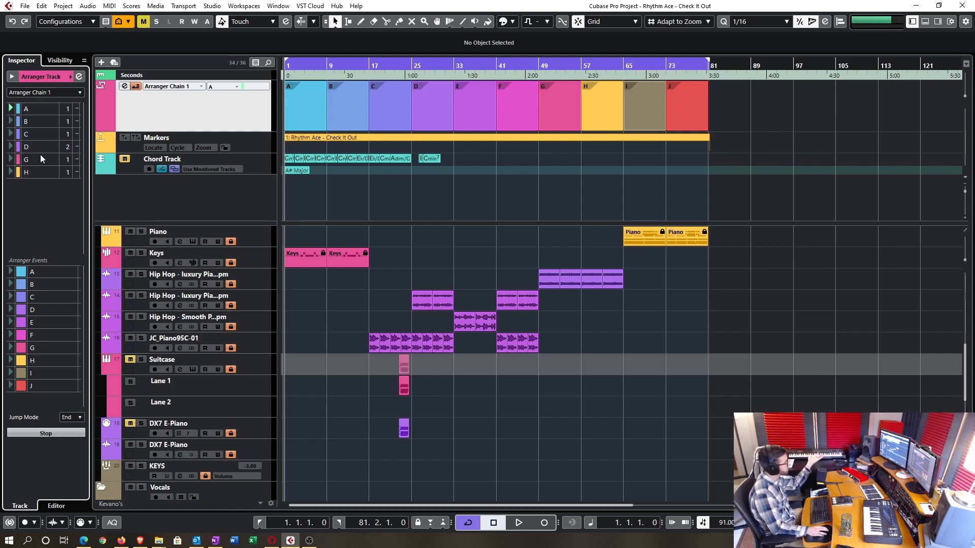
Append section J to Arranger Chain 1, try it between D and G, and return it to the chain's end
{"action": "double_click", "coordinate": [43, 387]}
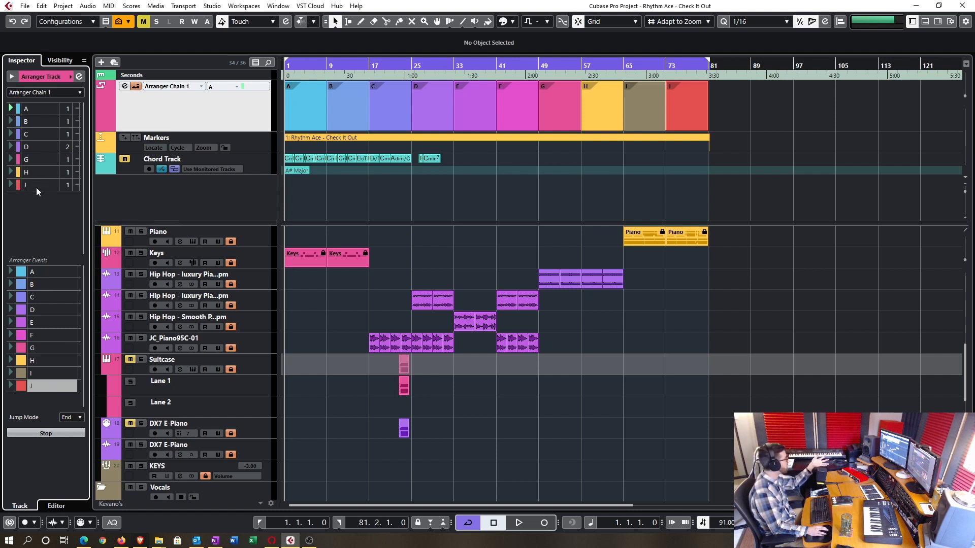
{"action": "left_click_drag", "start_coordinate": [36, 188], "coordinate": [38, 160]}
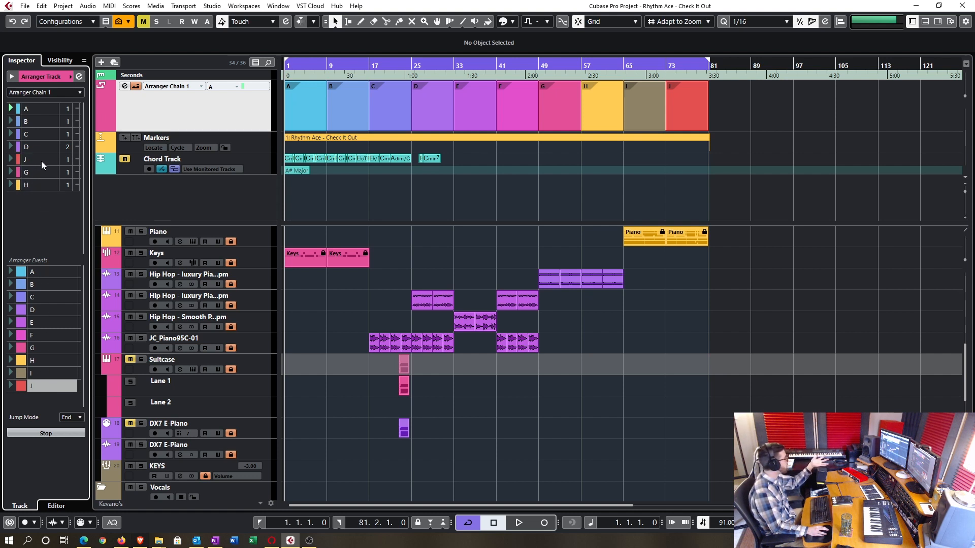
{"action": "left_click_drag", "start_coordinate": [43, 194], "coordinate": [42, 195]}
{"action": "right_click", "coordinate": [39, 188]}
{"action": "left_click", "coordinate": [45, 206]}
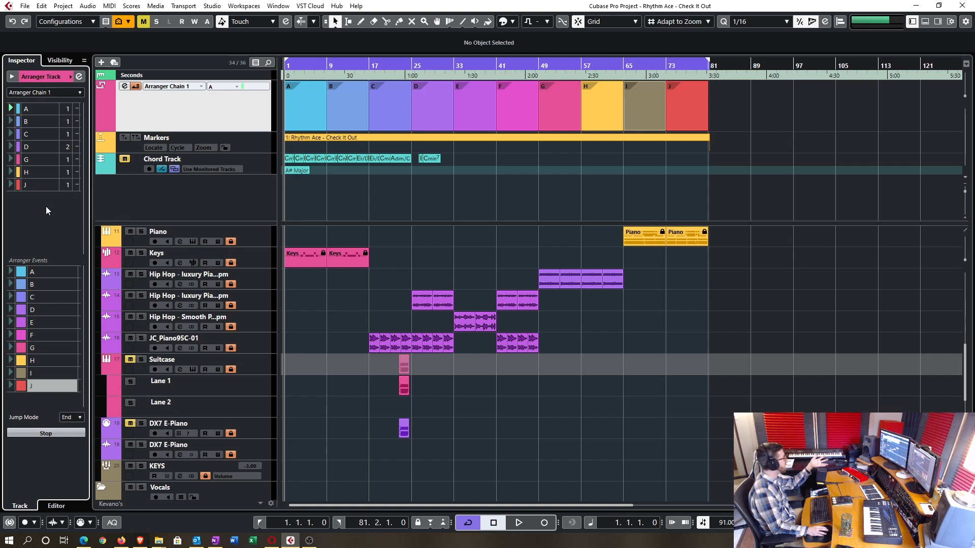
Examine section J's repeat count and repeat mode options in the chain, and the available Jump Mode choices
{"action": "left_click", "coordinate": [68, 184]}
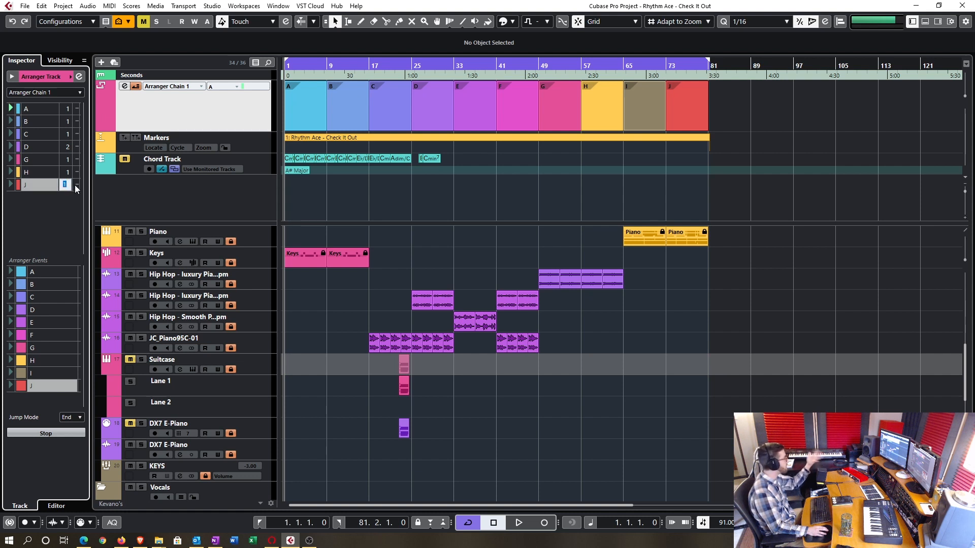
{"action": "left_click", "coordinate": [74, 186]}
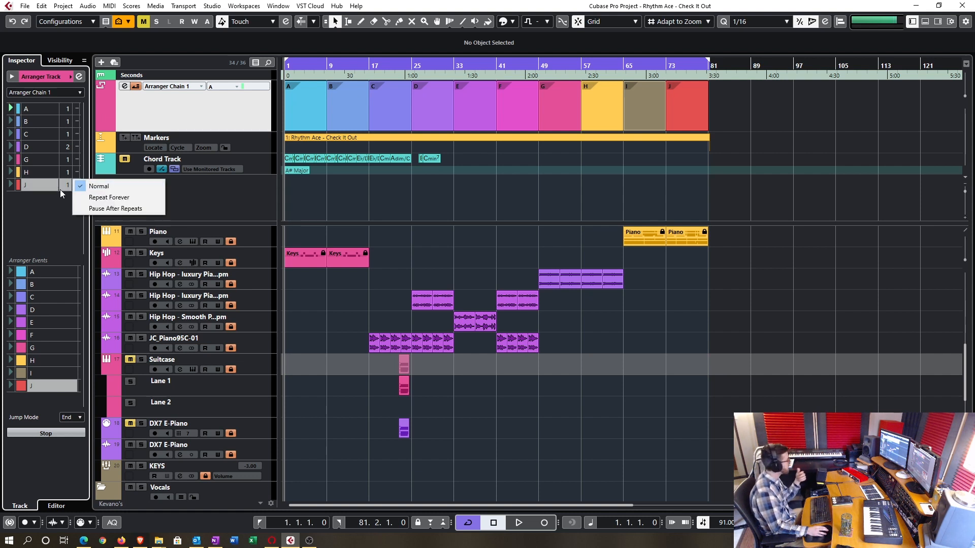
{"action": "left_click", "coordinate": [61, 189]}
{"action": "left_click", "coordinate": [75, 183]}
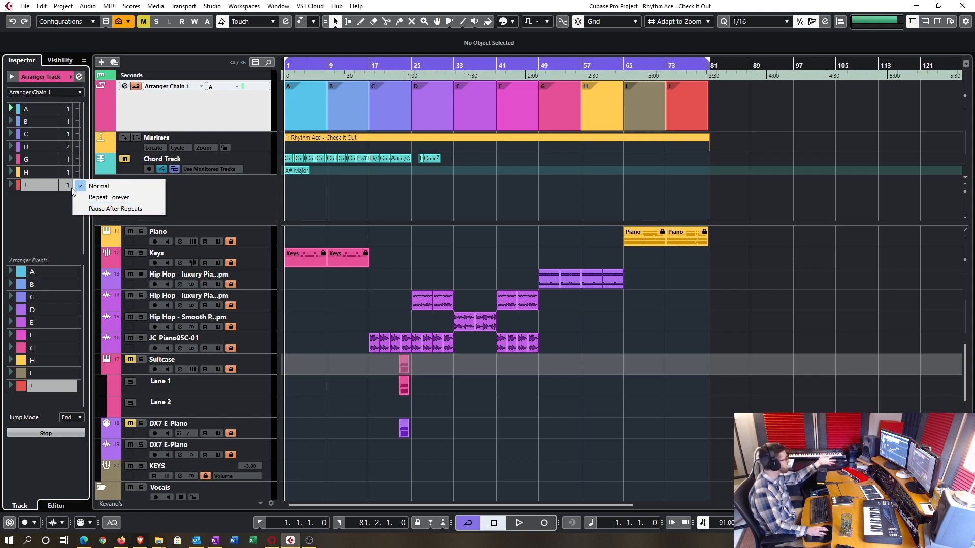
{"action": "left_click", "coordinate": [51, 405]}
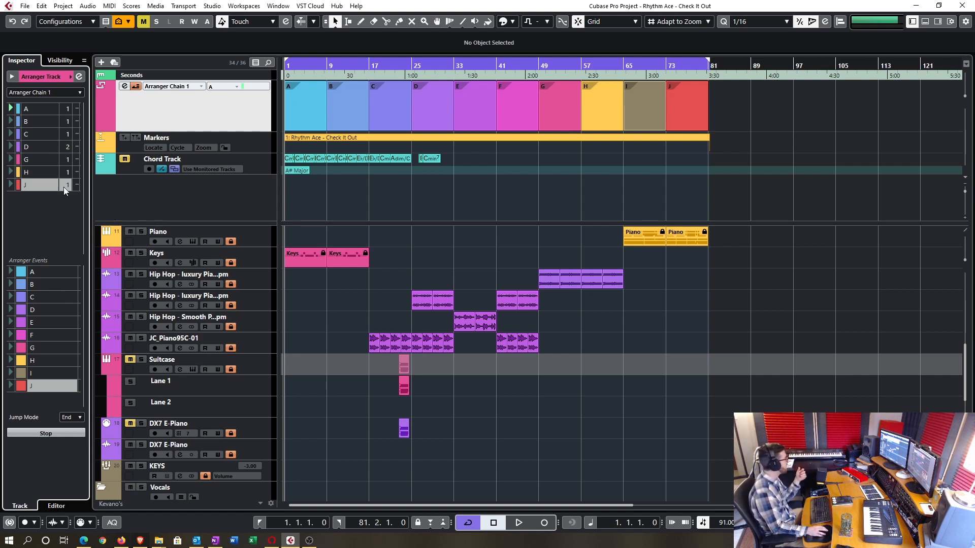
{"action": "left_click", "coordinate": [72, 417]}
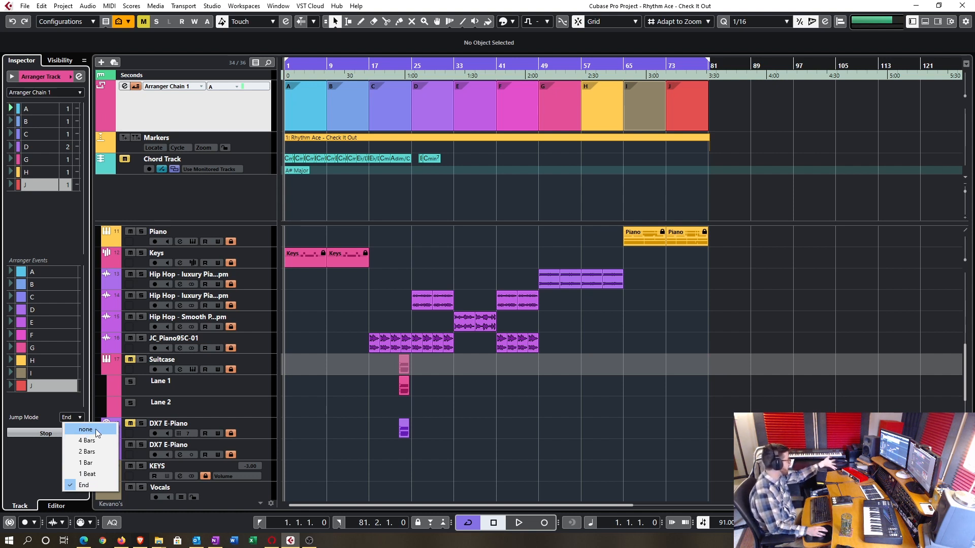
{"action": "key", "text": "Escape"}
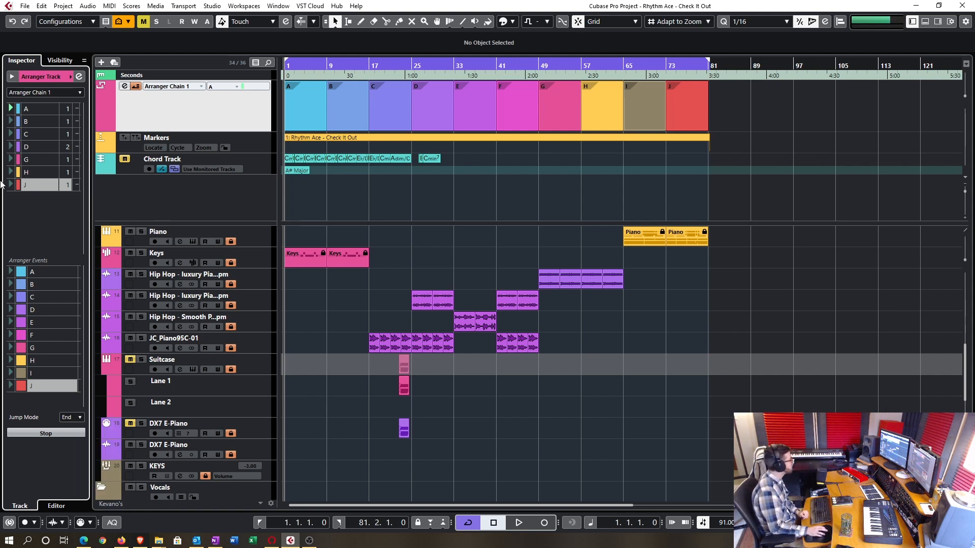
Open the Arranger Editor, enlarge it to show all arranger events, and check the list of available chains
{"action": "left_click", "coordinate": [124, 86]}
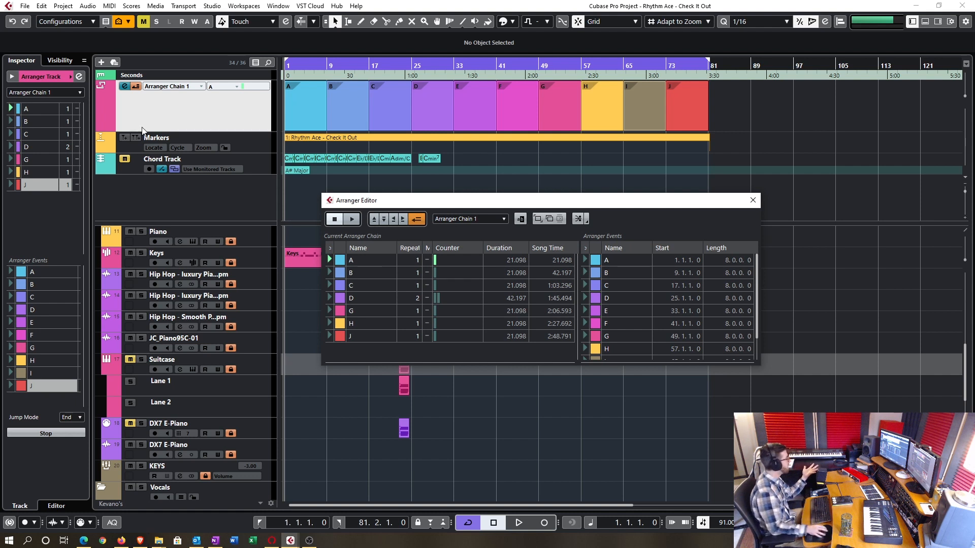
{"action": "left_click_drag", "start_coordinate": [455, 200], "coordinate": [434, 139]}
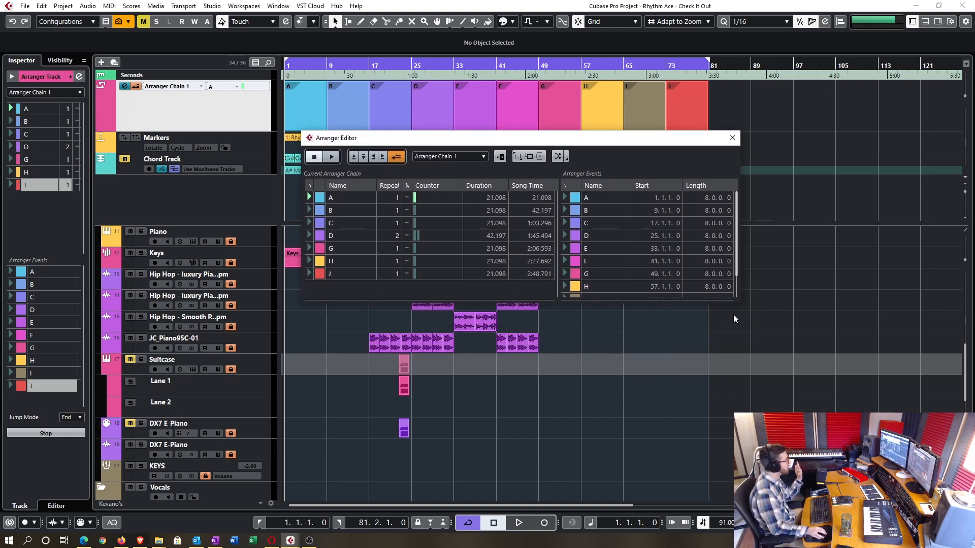
{"action": "left_click_drag", "start_coordinate": [737, 304], "coordinate": [818, 393]}
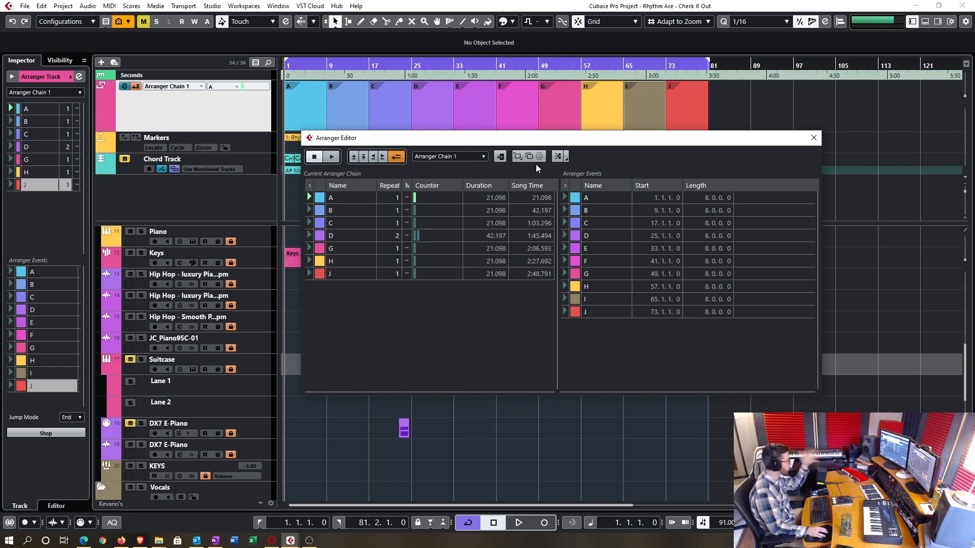
{"action": "left_click", "coordinate": [483, 158]}
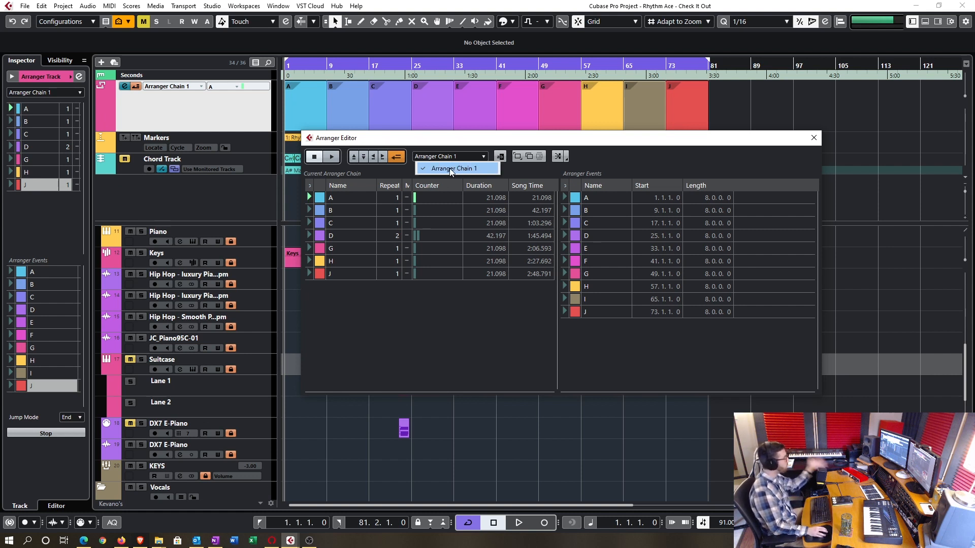
{"action": "left_click", "coordinate": [544, 166]}
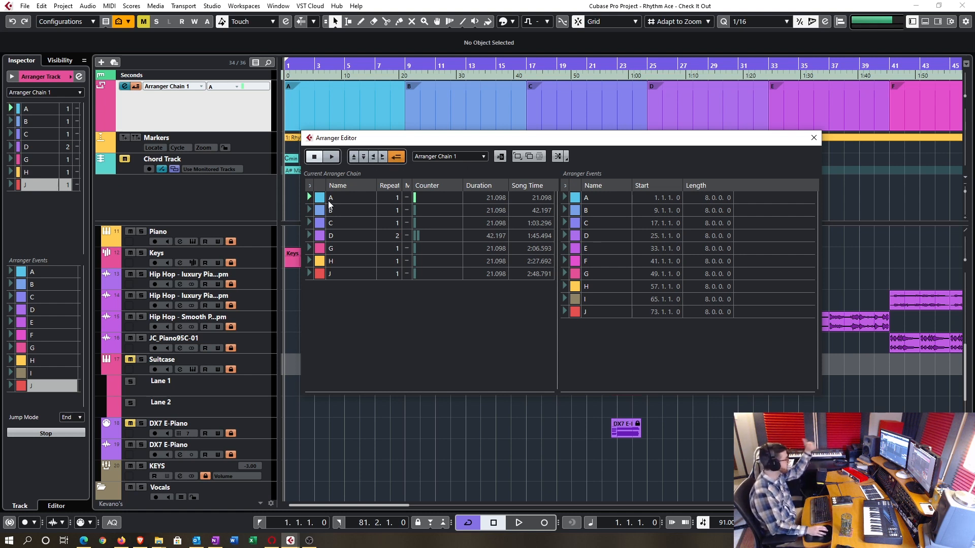
Turn off arranger mode and shorten arranger event A to 2 bars, ending at bar 3
{"action": "left_click", "coordinate": [134, 86]}
{"action": "left_click_drag", "start_coordinate": [400, 130], "coordinate": [314, 130]}
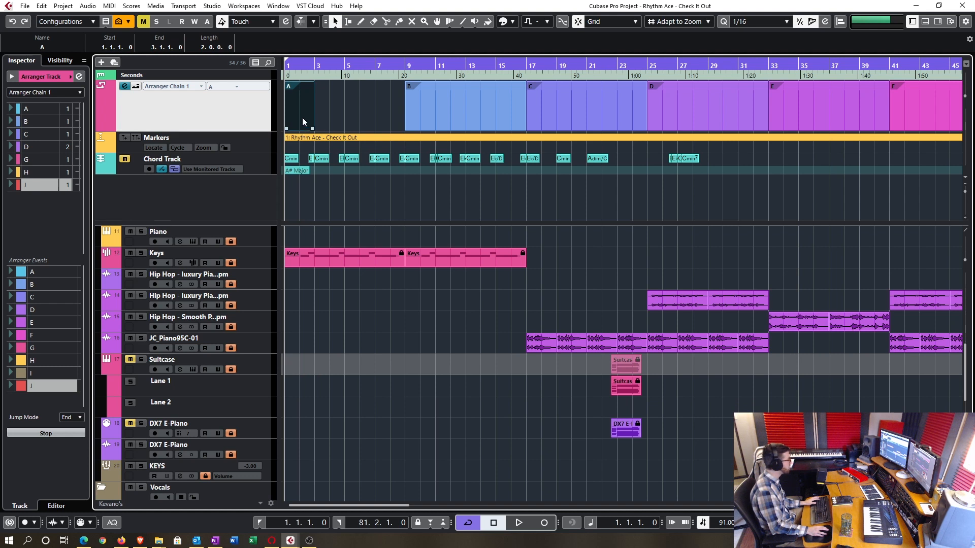
{"action": "left_click_drag", "start_coordinate": [295, 66], "coordinate": [263, 80]}
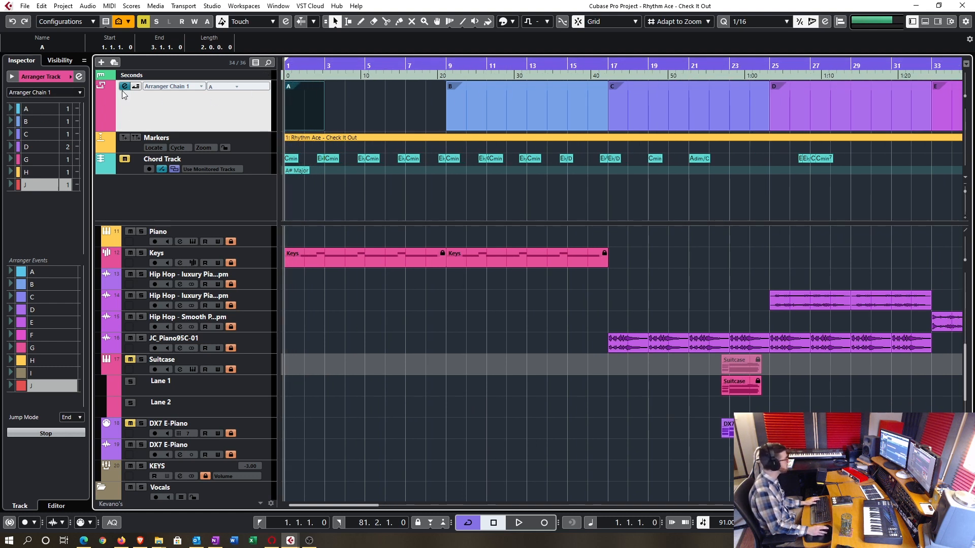
Turn arranger mode back on and play the chain to hear the jump from shortened section A to B
{"action": "left_click", "coordinate": [134, 86]}
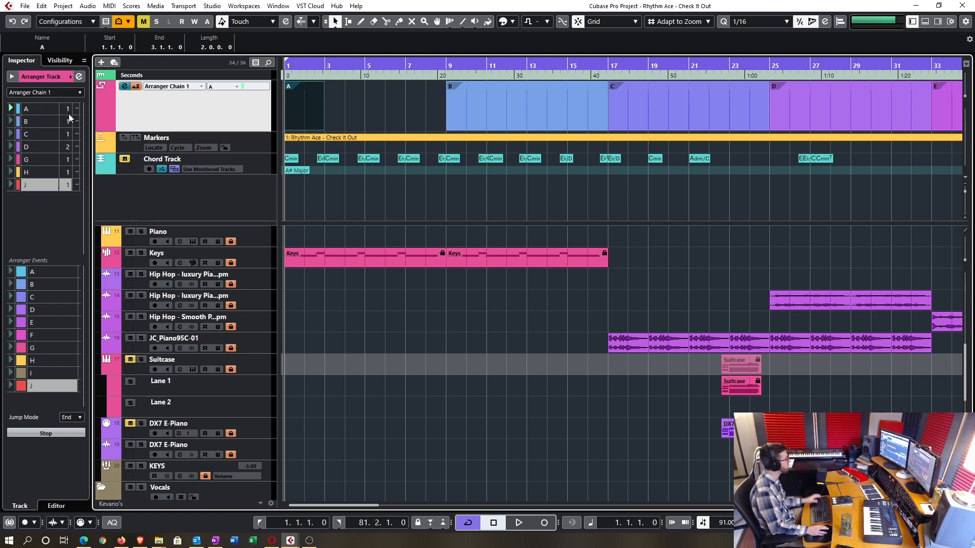
{"action": "key", "text": "space"}
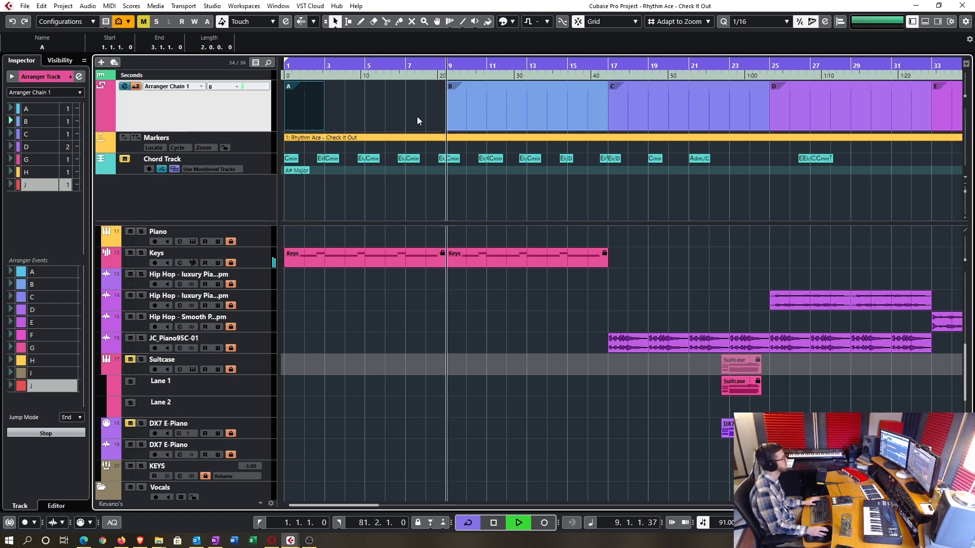
{"action": "left_click", "coordinate": [292, 107]}
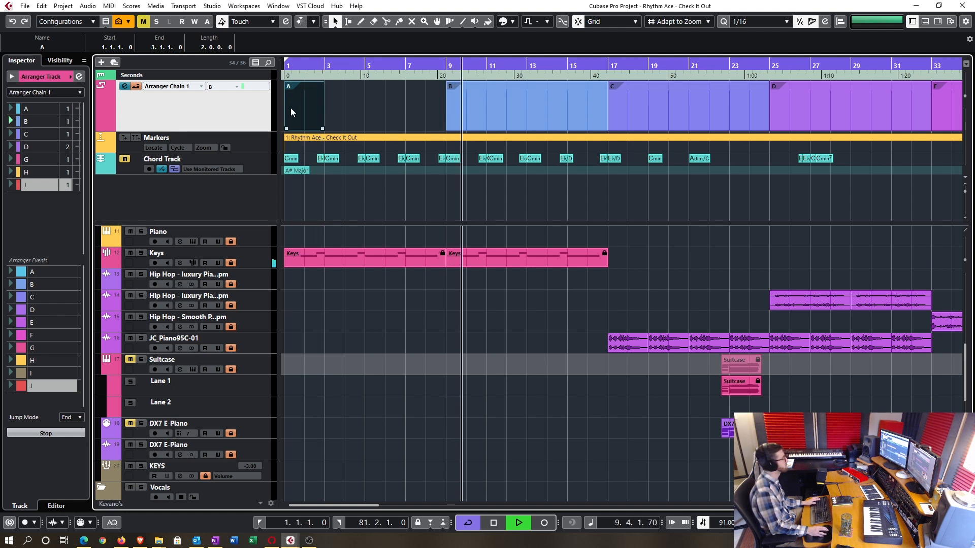
{"action": "key", "text": "space"}
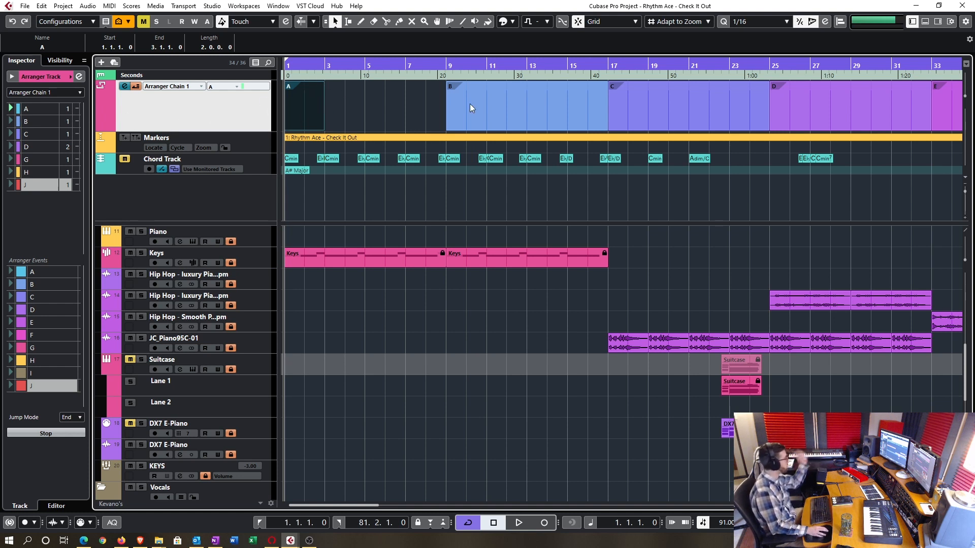
Draw a trial 4-bar arranger event from bar 2 to bar 6, overlapping event A
{"action": "left_click", "coordinate": [658, 108]}
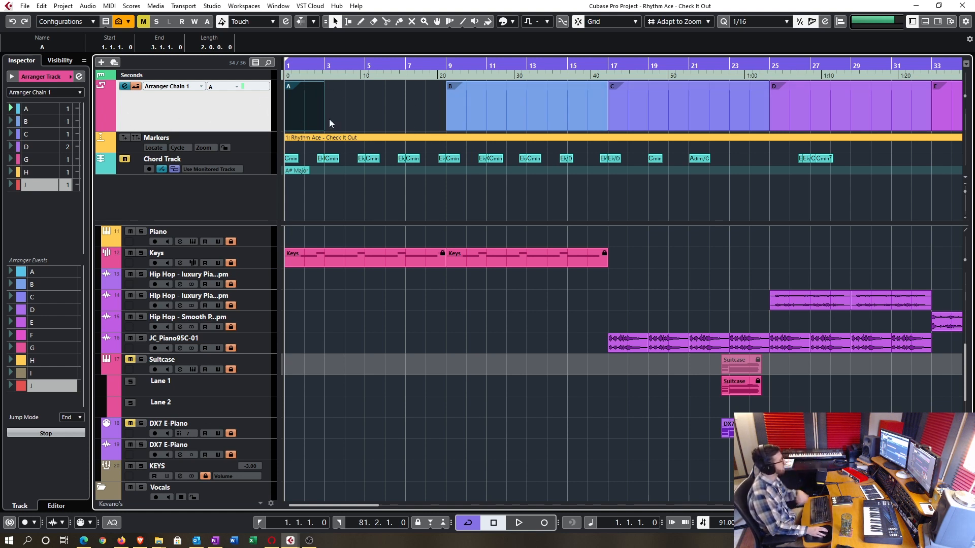
{"action": "left_click", "coordinate": [311, 121]}
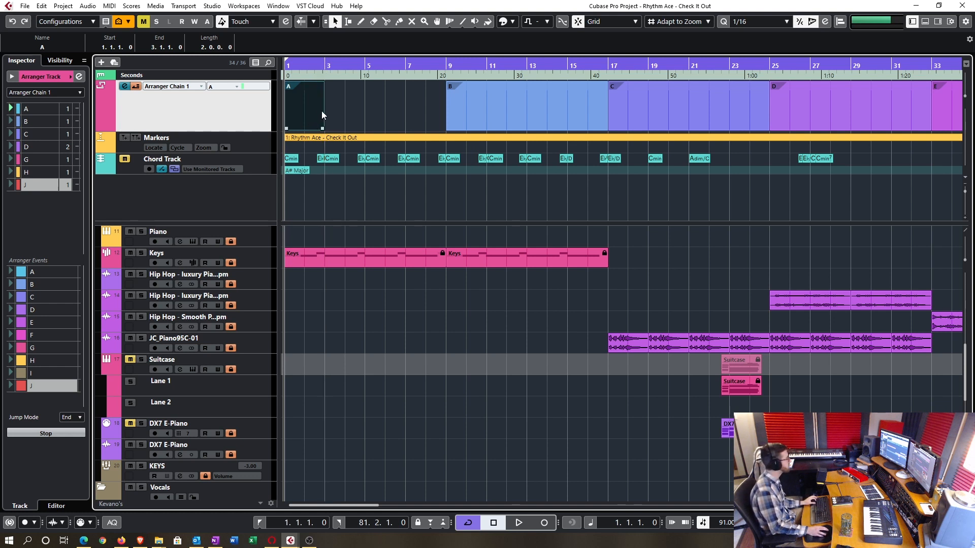
{"action": "mouse_move", "coordinate": [347, 108]}
{"action": "left_mouse_down"}
{"action": "mouse_move", "coordinate": [429, 109]}
{"action": "mouse_move", "coordinate": [325, 101]}
{"action": "left_mouse_up"}
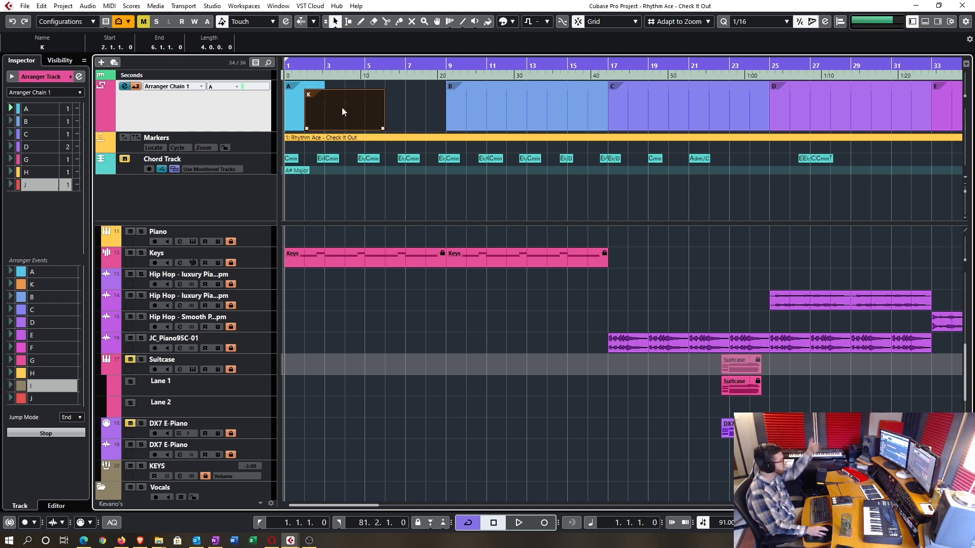
Undo the overlapping trial event and the shortening of arranger event A
{"action": "key", "text": "ctrl+z"}
{"action": "key", "text": "ctrl+z"}
{"action": "key", "text": "ctrl+z"}
{"action": "key", "text": "ctrl+z"}
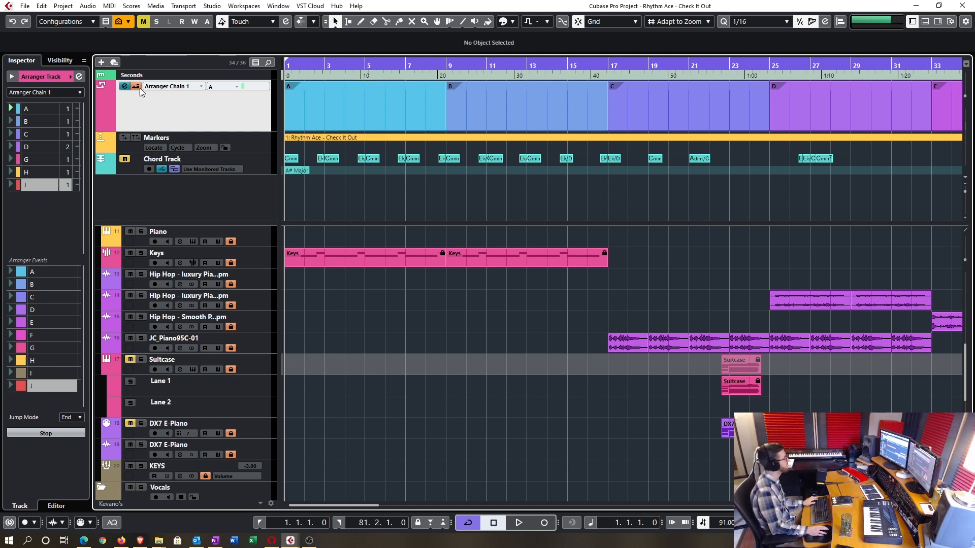
Turn off arranger mode and briefly play the song linearly from bar 6 within section A
{"action": "left_click", "coordinate": [137, 87]}
{"action": "left_click_drag", "start_coordinate": [346, 67], "coordinate": [343, 70]}
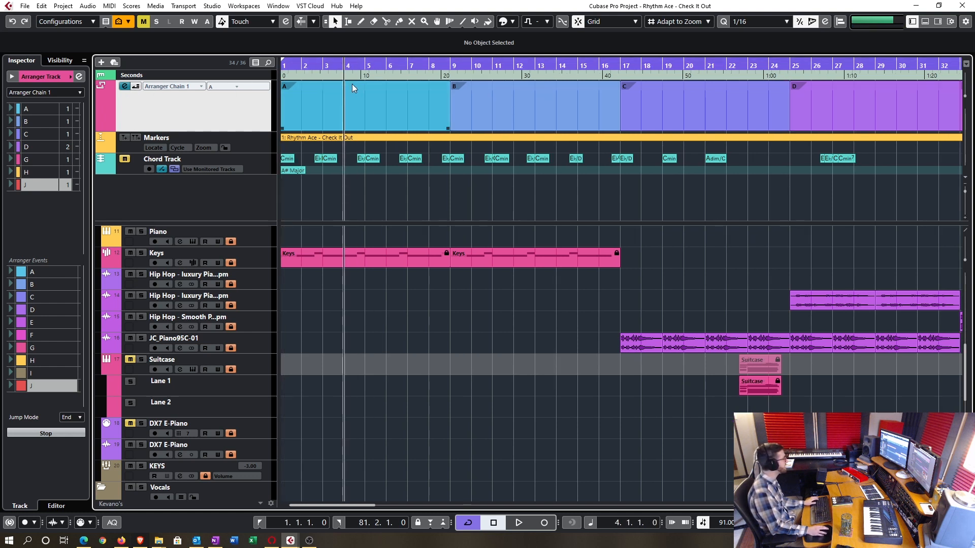
{"action": "left_click", "coordinate": [388, 72]}
{"action": "key", "text": "space"}
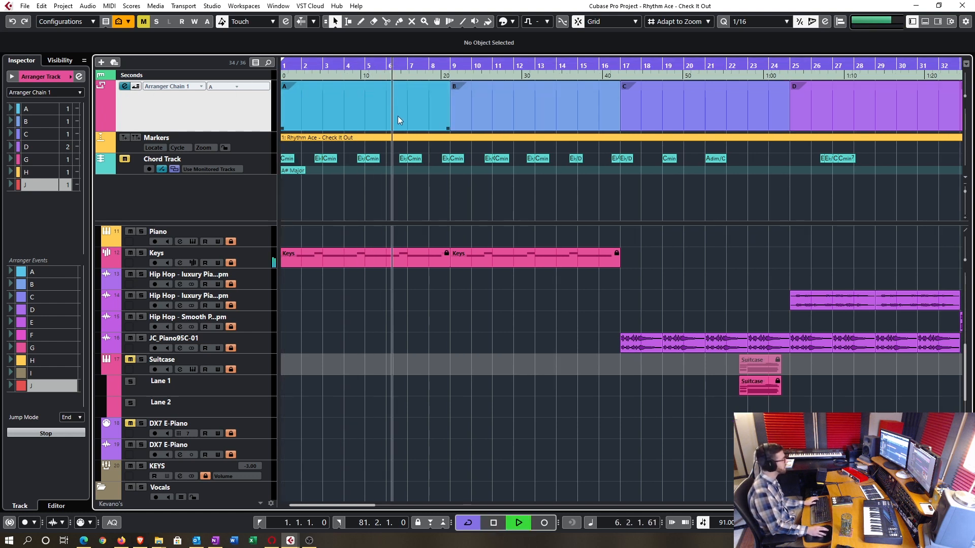
{"action": "key", "text": "space"}
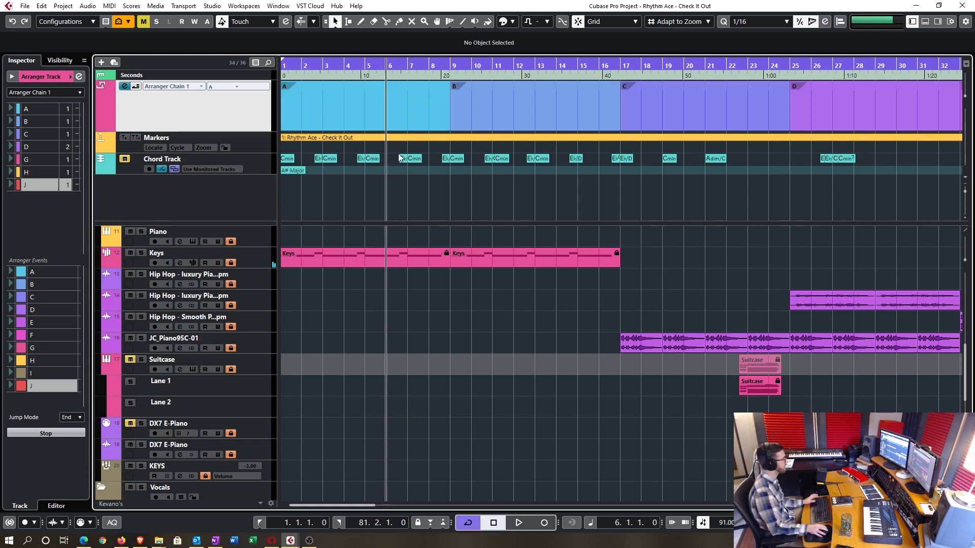
{"action": "left_click", "coordinate": [489, 121]}
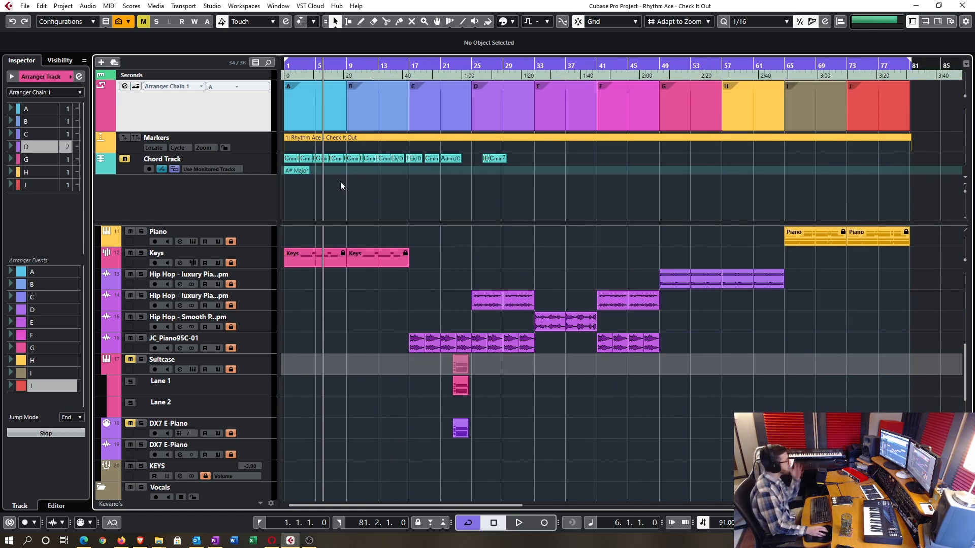
Open the flatten options in the Arranger Editor and try New Project as the destination
{"action": "left_click", "coordinate": [124, 86]}
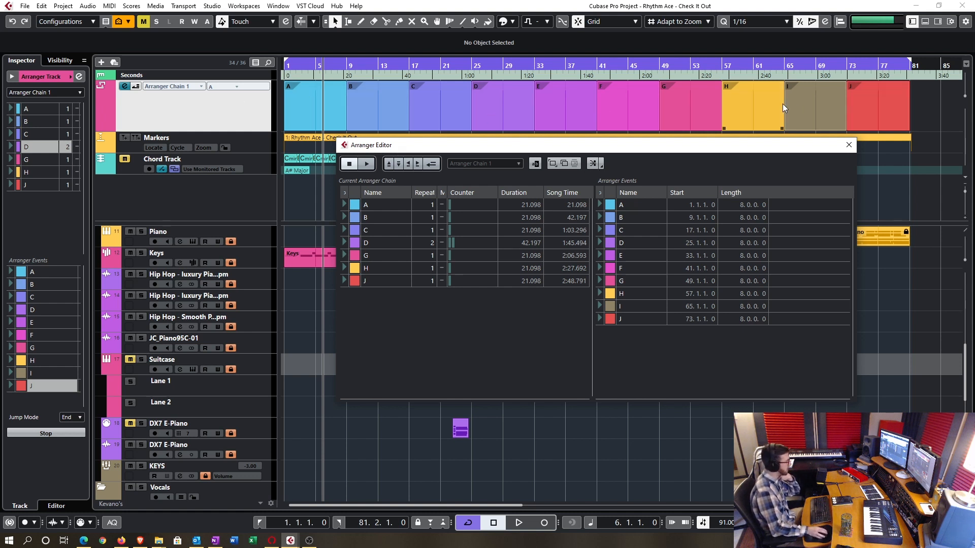
{"action": "left_click", "coordinate": [601, 166]}
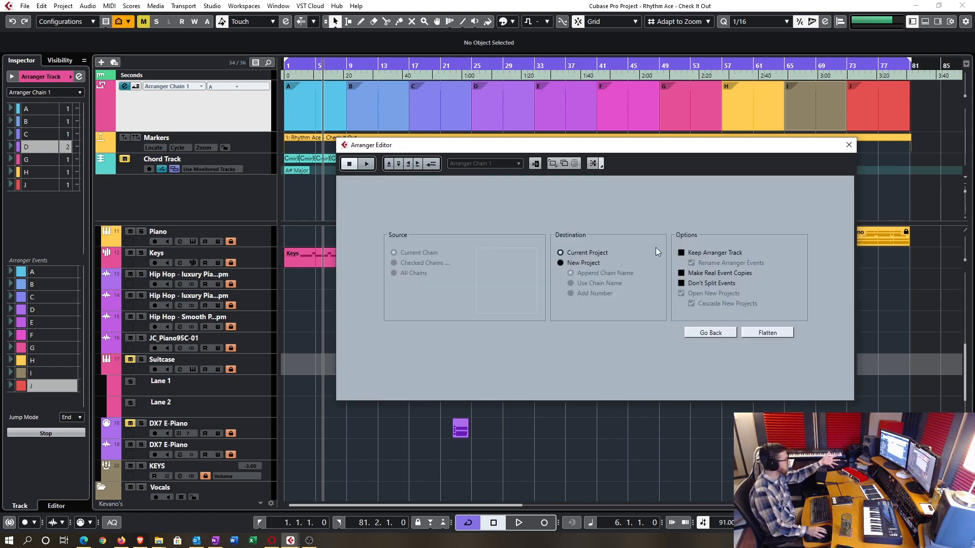
{"action": "left_click", "coordinate": [593, 264]}
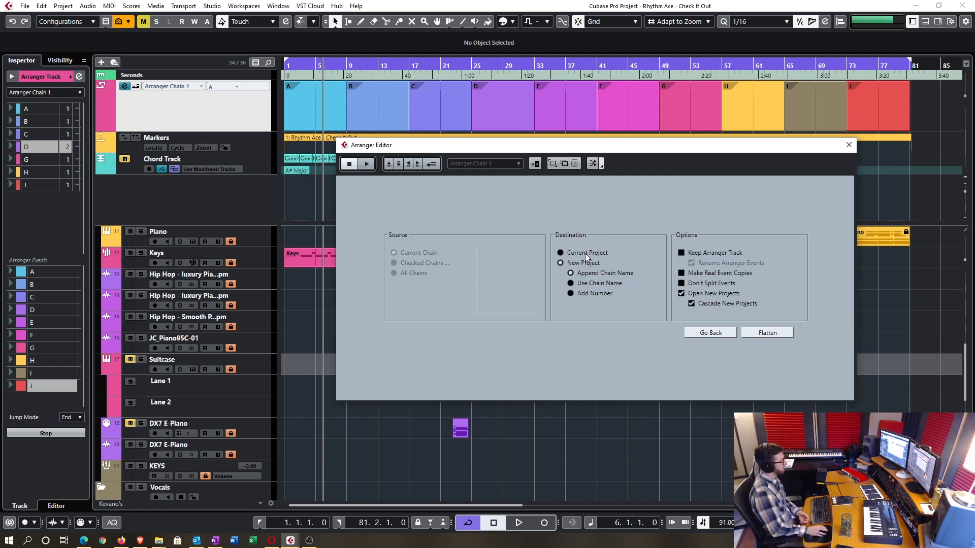
{"action": "left_click", "coordinate": [586, 254]}
{"action": "left_click", "coordinate": [592, 262]}
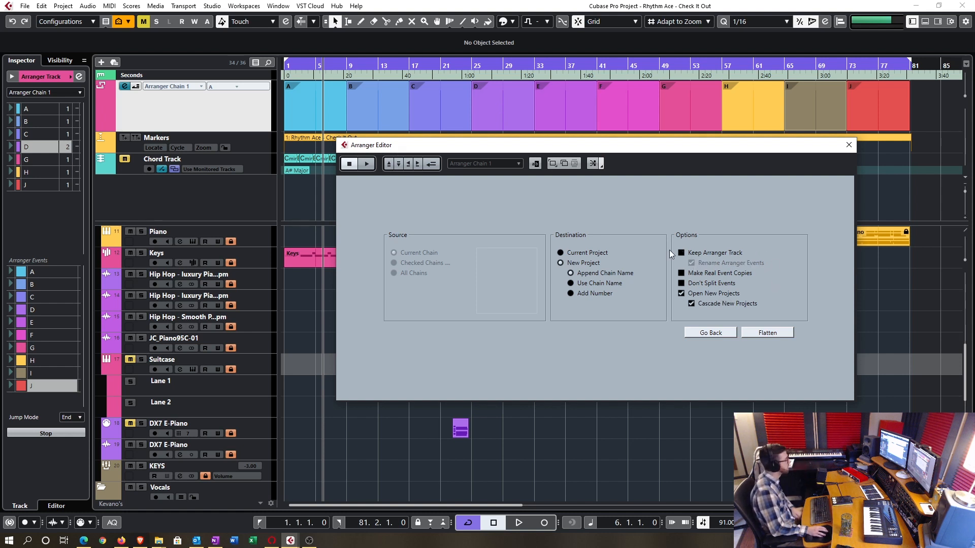
Set the flatten destination to Current Project and enable Keep Arranger Track, with Rename Arranger Events disabled
{"action": "left_click", "coordinate": [585, 252]}
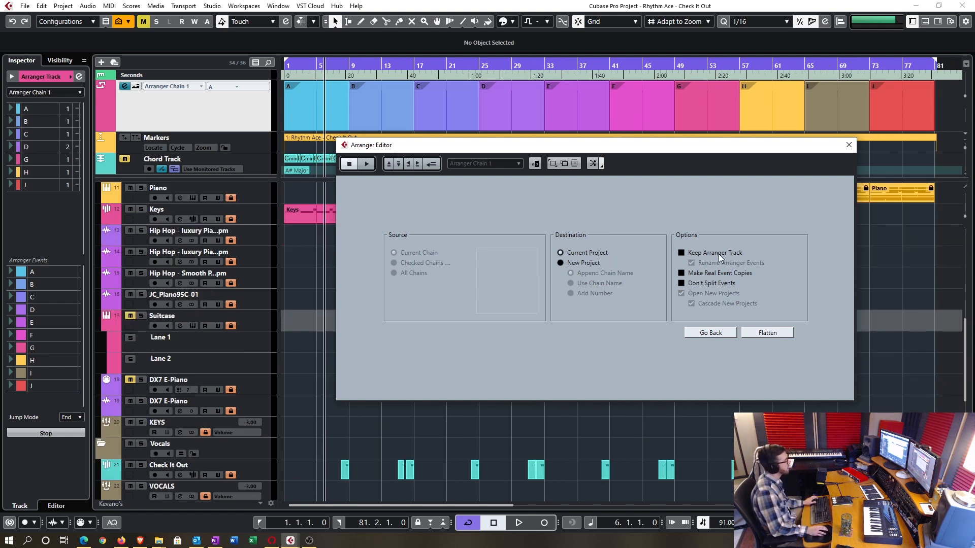
{"action": "left_click", "coordinate": [730, 252]}
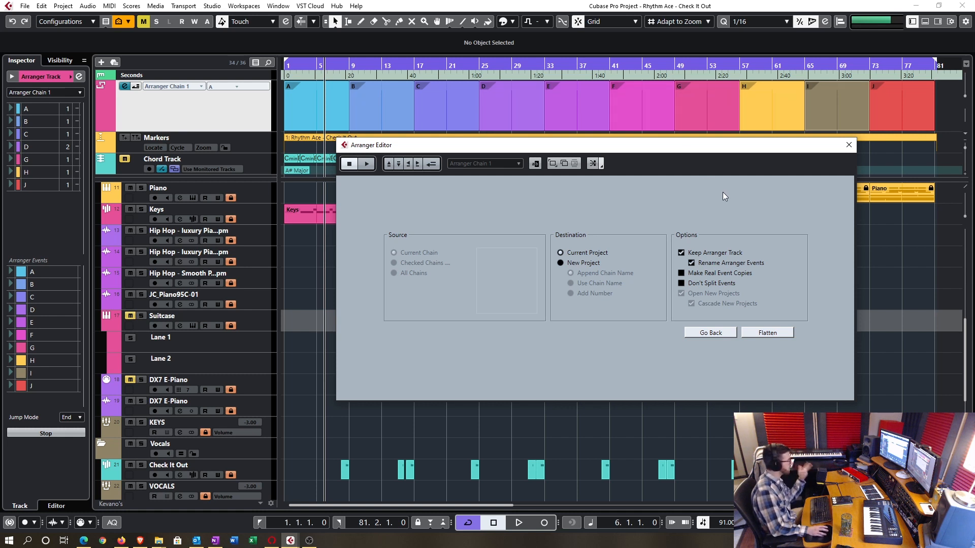
{"action": "left_click_drag", "start_coordinate": [760, 149], "coordinate": [726, 202]}
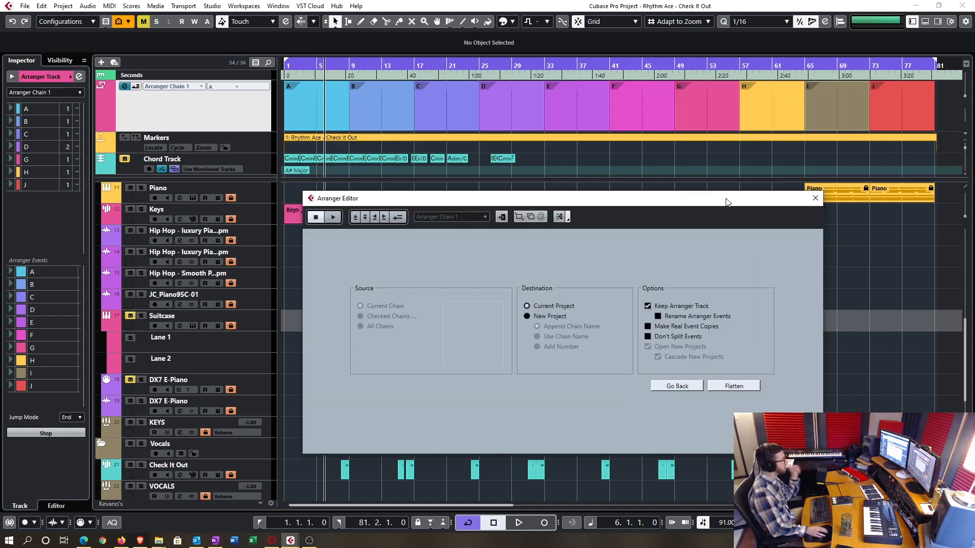
Close the Arranger Editor and unlock the Drums folder's tracks, including the Drum Kit, Kick, Snare, Hats and Ride lanes
{"action": "left_click", "coordinate": [815, 199]}
{"action": "scroll", "coordinate": [361, 238], "scroll_direction": "up", "scroll_amount": 5}
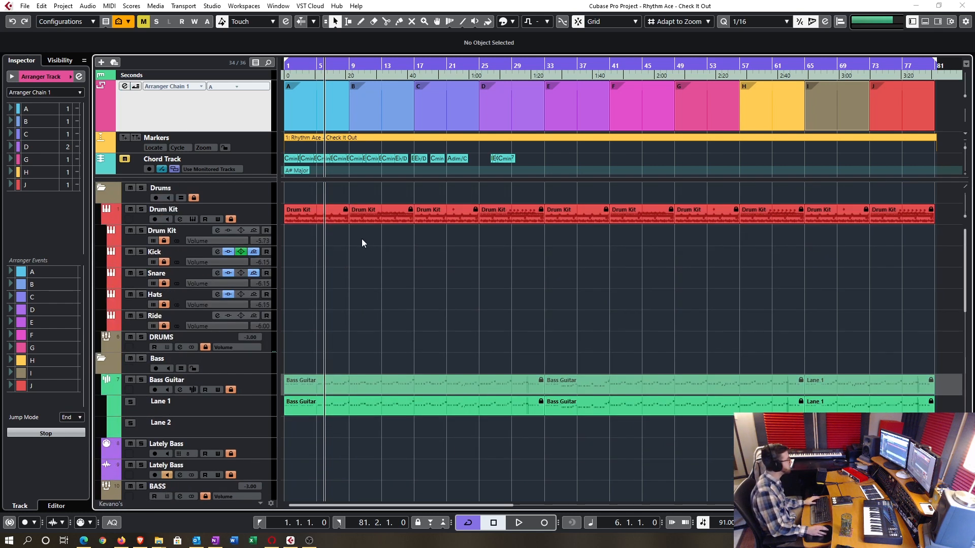
{"action": "left_click", "coordinate": [196, 198]}
{"action": "left_click", "coordinate": [164, 240]}
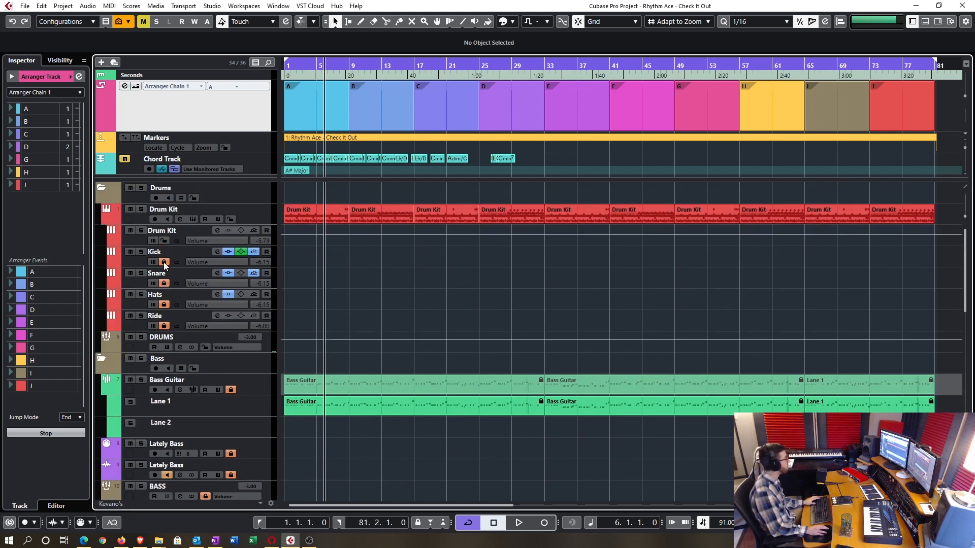
{"action": "left_click", "coordinate": [164, 262]}
{"action": "left_click", "coordinate": [163, 283]}
{"action": "left_click", "coordinate": [163, 305]}
{"action": "left_click", "coordinate": [164, 326]}
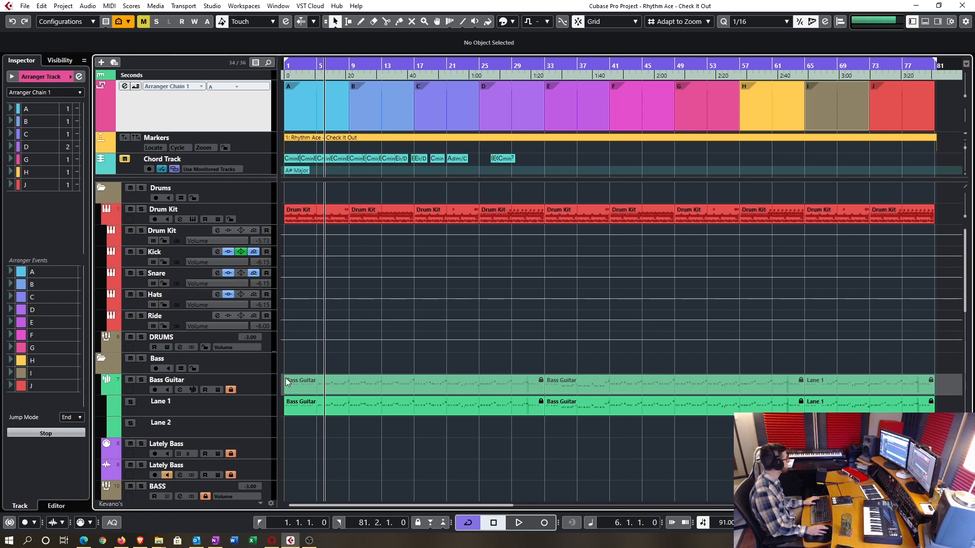
Unlock the Bass Guitar track, both Lately Bass tracks and the BASS group track
{"action": "left_click", "coordinate": [240, 393]}
{"action": "left_click", "coordinate": [231, 390]}
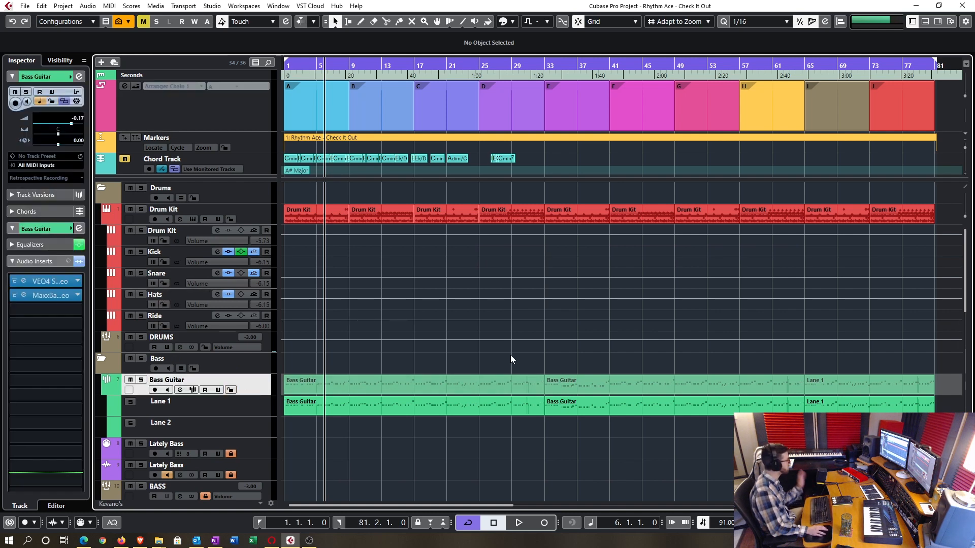
{"action": "scroll", "coordinate": [510, 355], "scroll_direction": "down", "scroll_amount": 5}
{"action": "left_click", "coordinate": [231, 263]}
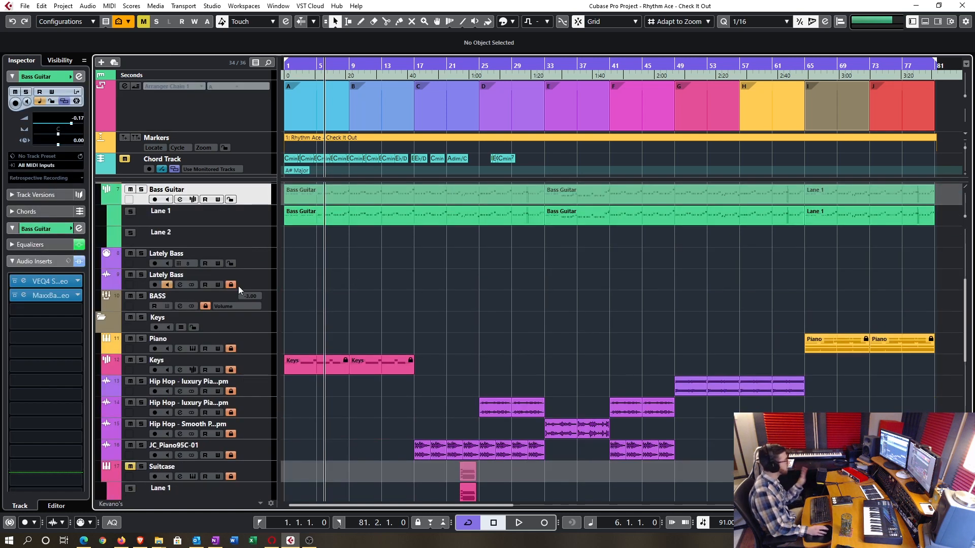
{"action": "left_click", "coordinate": [231, 284]}
{"action": "left_click", "coordinate": [205, 305]}
Unlock the Piano, Keys and three Hip Hop loop tracks in the Keys folder
{"action": "left_click", "coordinate": [231, 349]}
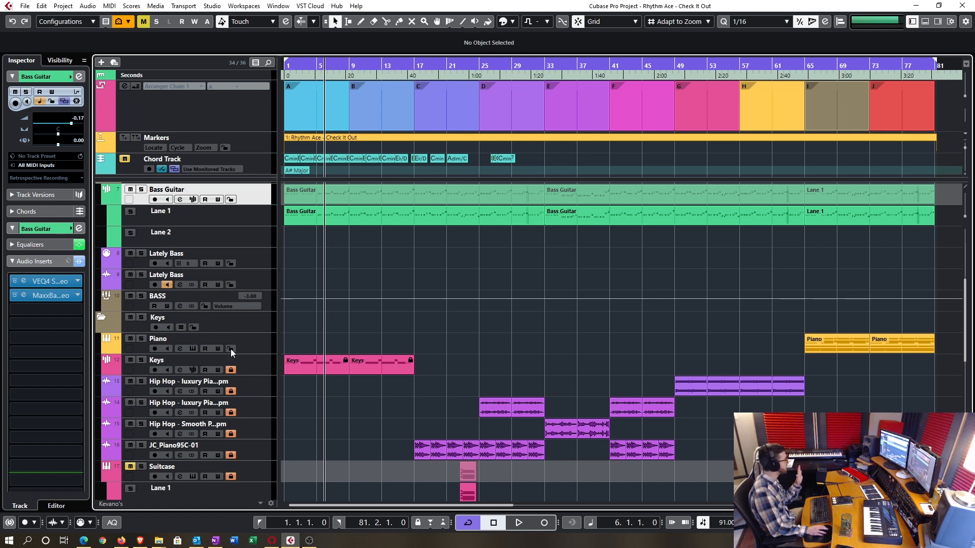
{"action": "left_click", "coordinate": [231, 369]}
{"action": "left_click", "coordinate": [231, 391]}
{"action": "left_click", "coordinate": [231, 412]}
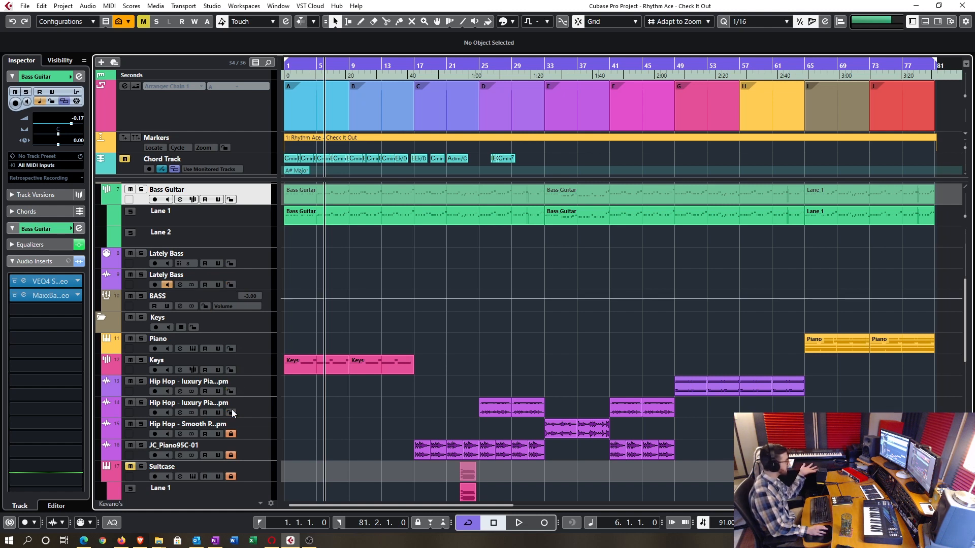
{"action": "left_click", "coordinate": [231, 433]}
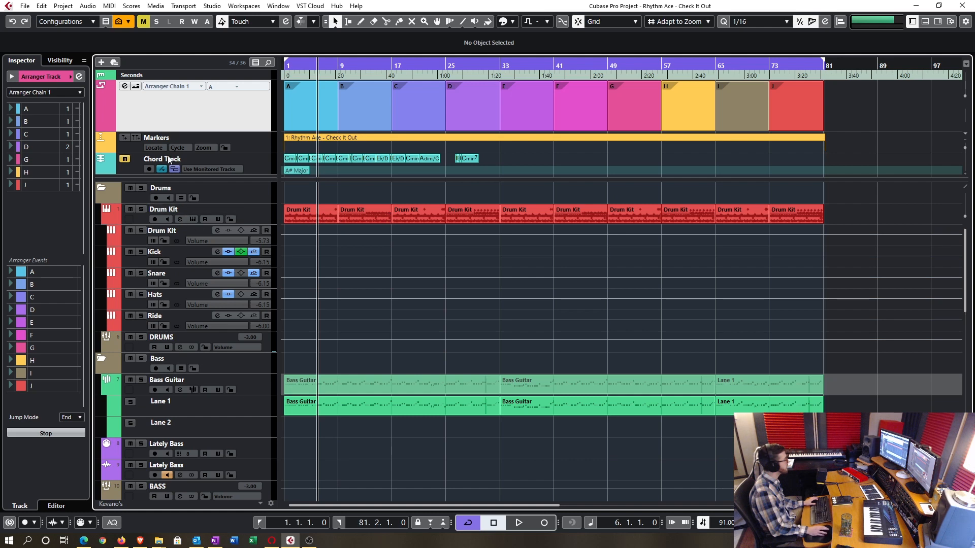
Activate arranger mode, flatten Arranger Chain 1 into the current project with the arranger track kept, and close the Arranger Editor
{"action": "left_click", "coordinate": [124, 86]}
{"action": "left_click_drag", "start_coordinate": [652, 212], "coordinate": [671, 134]}
{"action": "left_click_drag", "start_coordinate": [847, 123], "coordinate": [762, 163]}
{"action": "left_click_drag", "start_coordinate": [681, 172], "coordinate": [860, 159]}
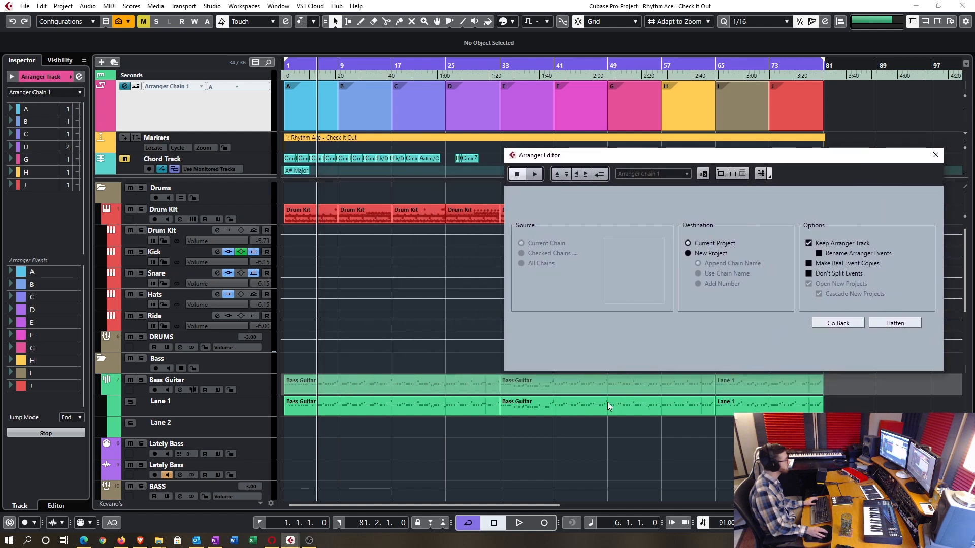
{"action": "scroll", "coordinate": [614, 413], "scroll_direction": "down", "scroll_amount": 5}
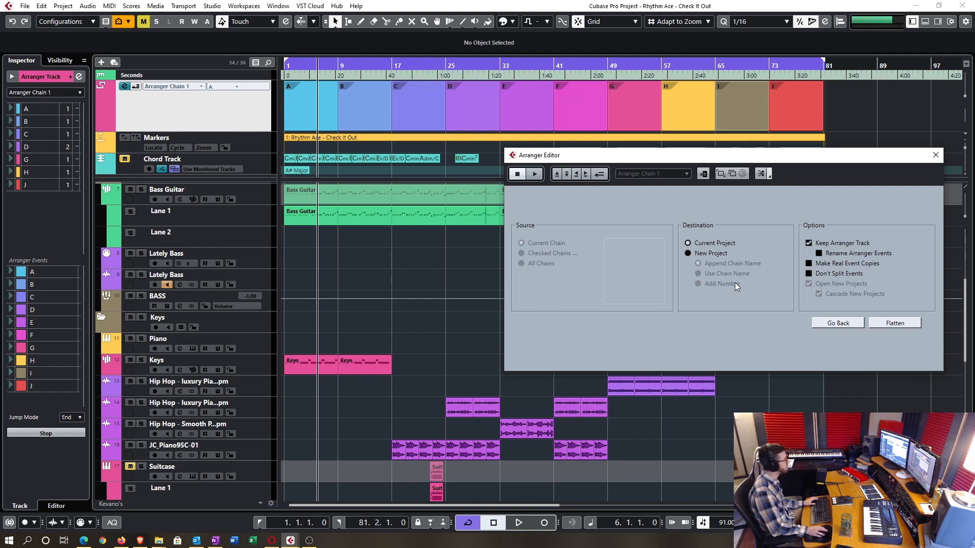
{"action": "left_click", "coordinate": [900, 324]}
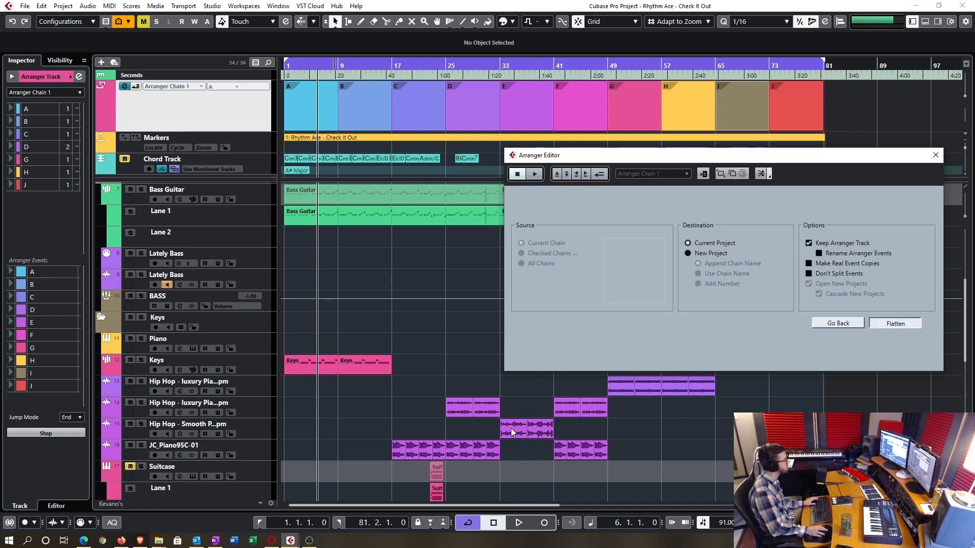
{"action": "left_click", "coordinate": [936, 155]}
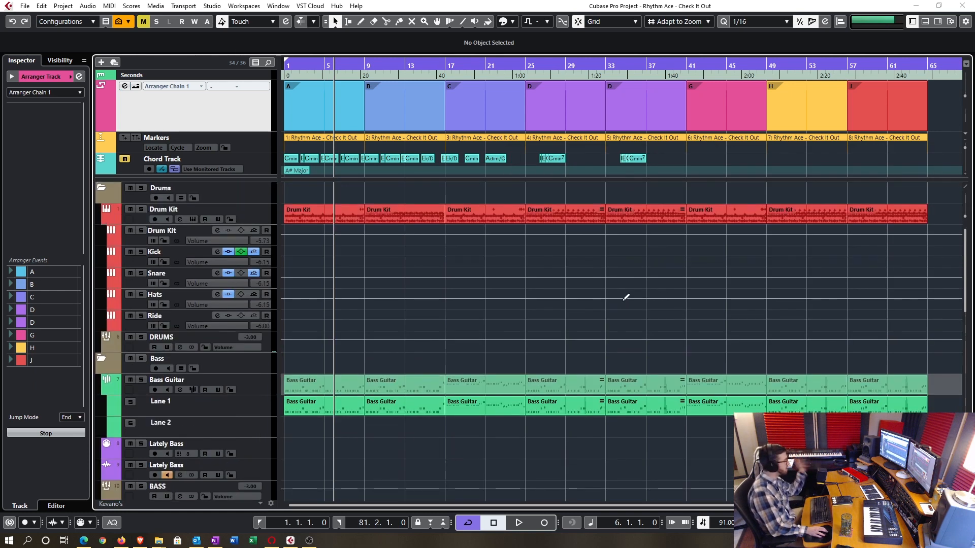
Examine the flattened JC_Piano95C-01 events at the start of the second D section, from bar 33, and return to the full project view
{"action": "scroll", "coordinate": [627, 300], "scroll_direction": "down", "scroll_amount": 5}
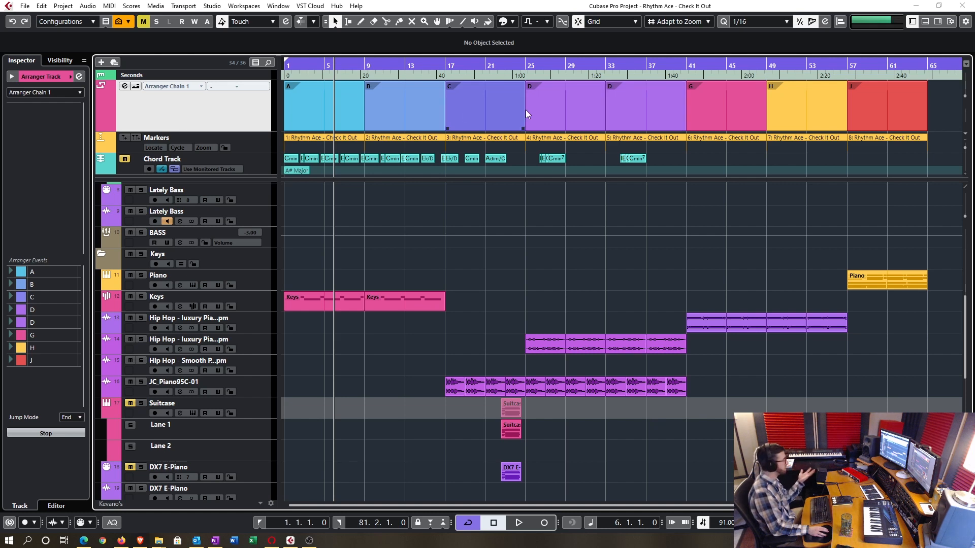
{"action": "scroll", "coordinate": [637, 395], "scroll_direction": "up", "scroll_amount": 6}
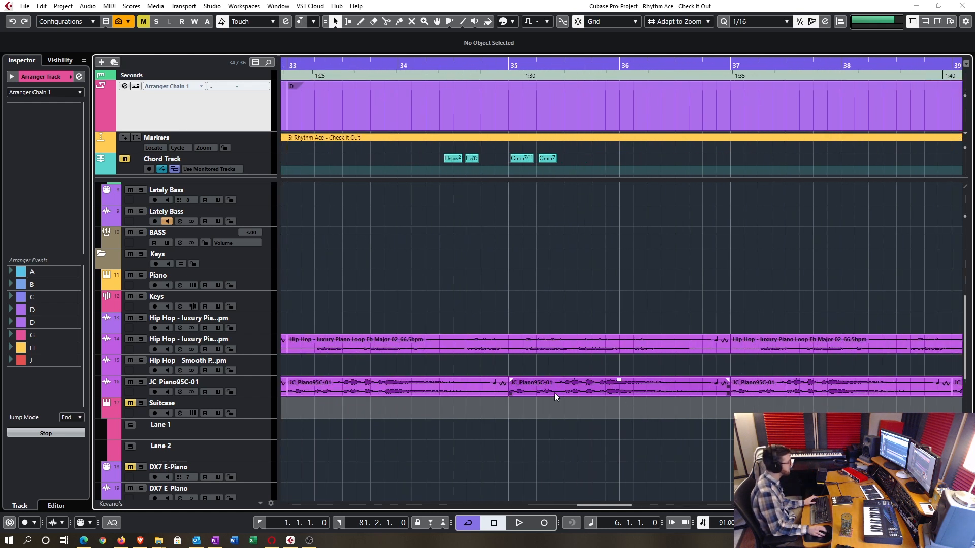
{"action": "left_click", "coordinate": [514, 385]}
{"action": "left_click_drag", "start_coordinate": [519, 404], "coordinate": [490, 390]}
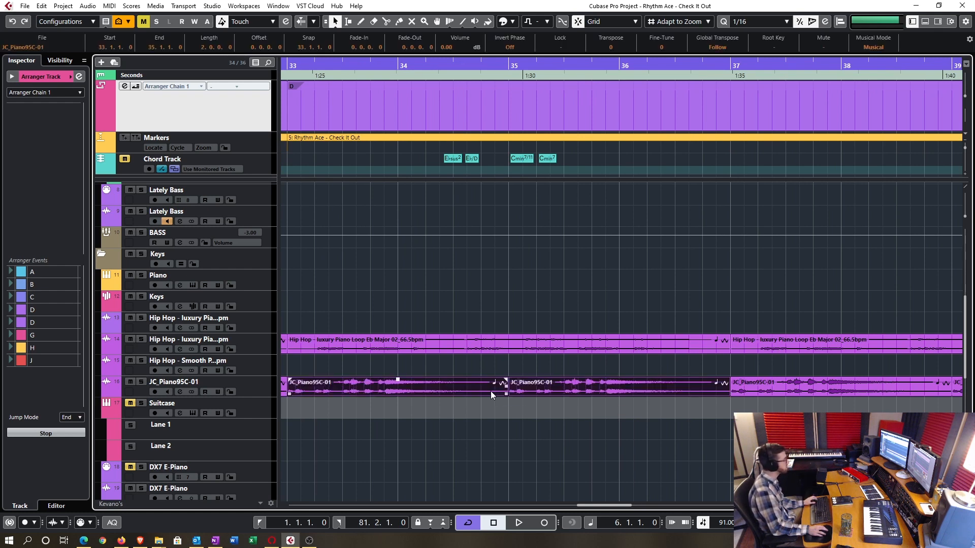
{"action": "scroll", "coordinate": [510, 395], "scroll_direction": "up", "scroll_amount": 1}
{"action": "scroll", "coordinate": [510, 395], "scroll_direction": "down", "scroll_amount": 8}
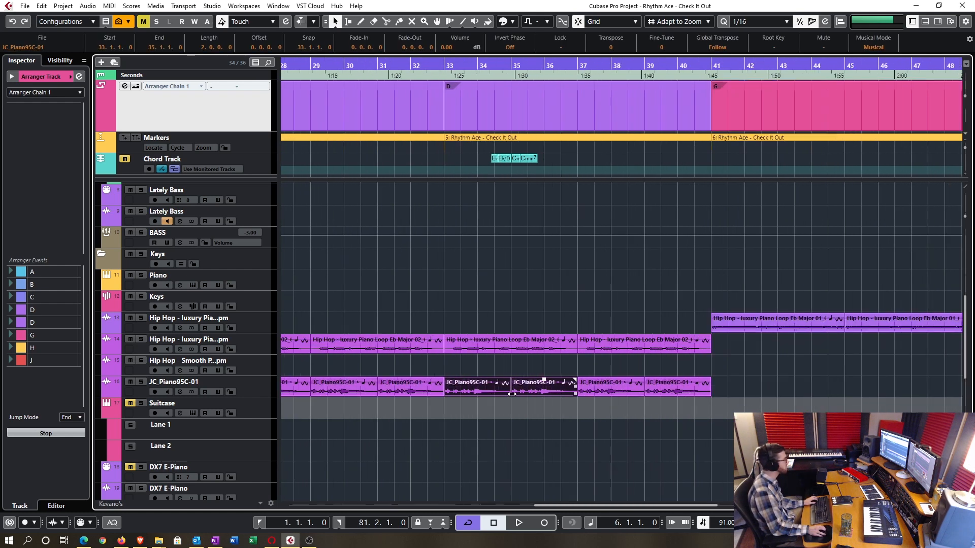
{"action": "left_click", "coordinate": [703, 382]}
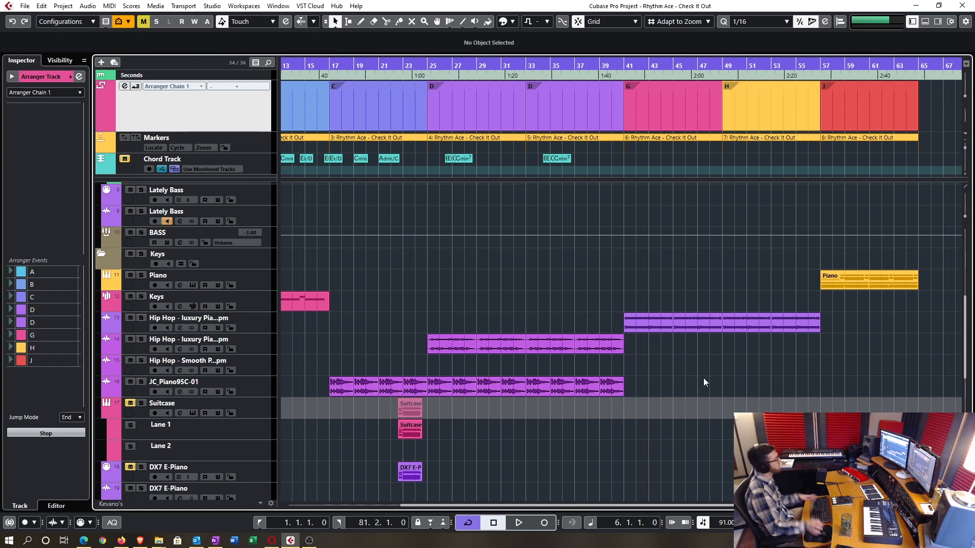
{"action": "key", "text": "shift+f"}
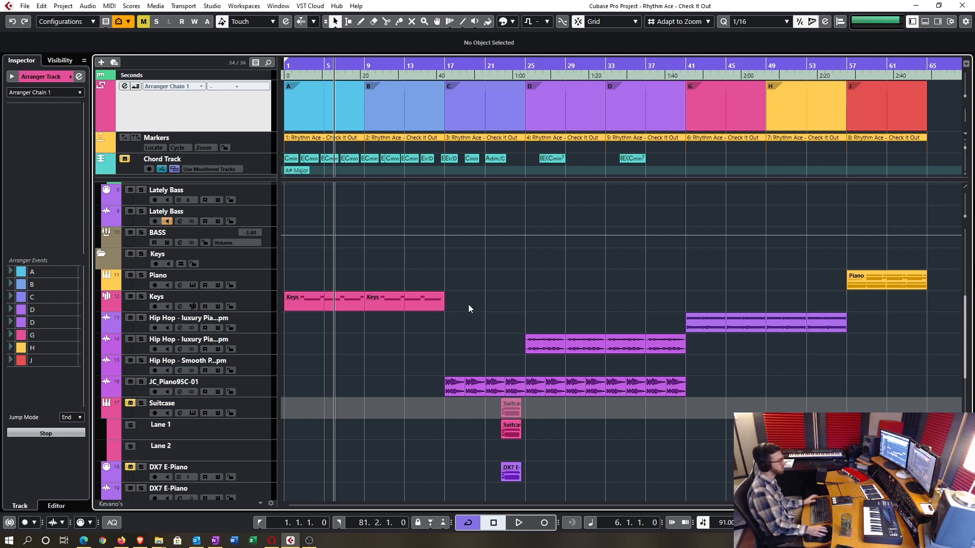
Examine how the flattened arrangement lines up on all tracks, from Drums through Keys and Vocals to the reference tracks
{"action": "scroll", "coordinate": [469, 304], "scroll_direction": "down", "scroll_amount": 3}
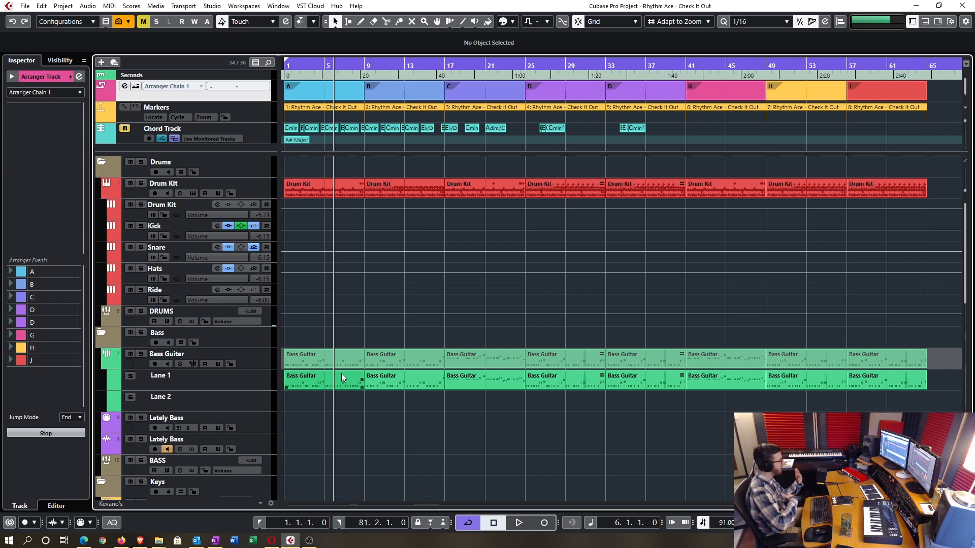
{"action": "scroll", "coordinate": [341, 373], "scroll_direction": "down", "scroll_amount": 10}
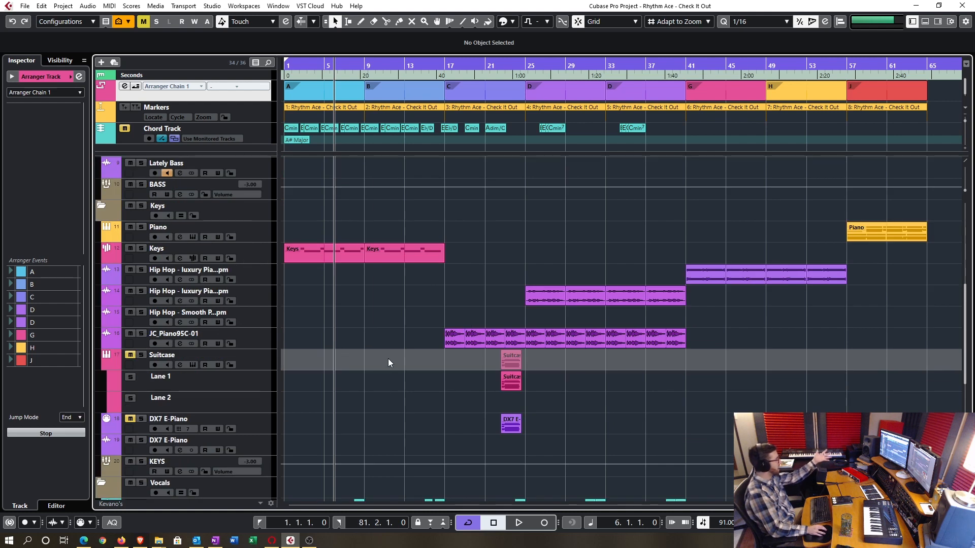
{"action": "scroll", "coordinate": [591, 298], "scroll_direction": "down", "scroll_amount": 3}
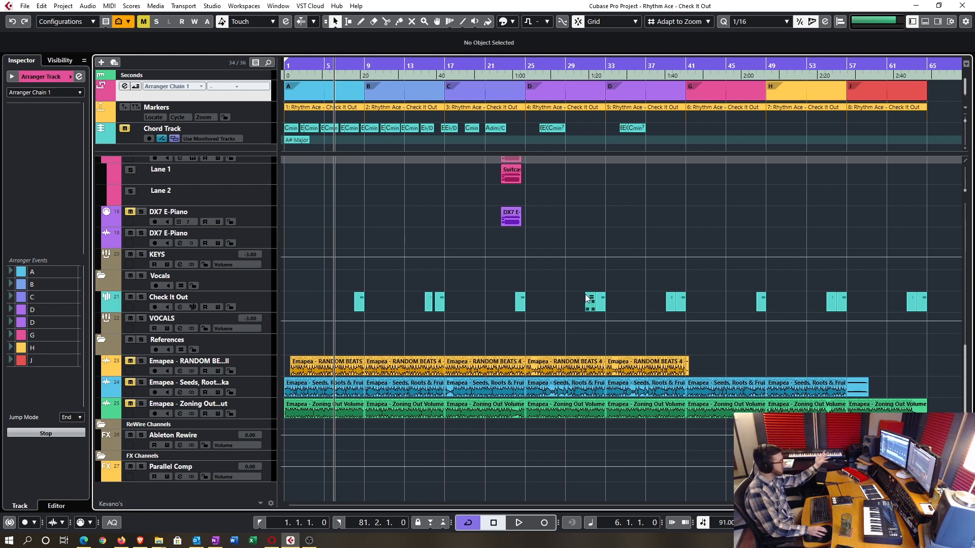
{"action": "scroll", "coordinate": [588, 298], "scroll_direction": "up", "scroll_amount": 9}
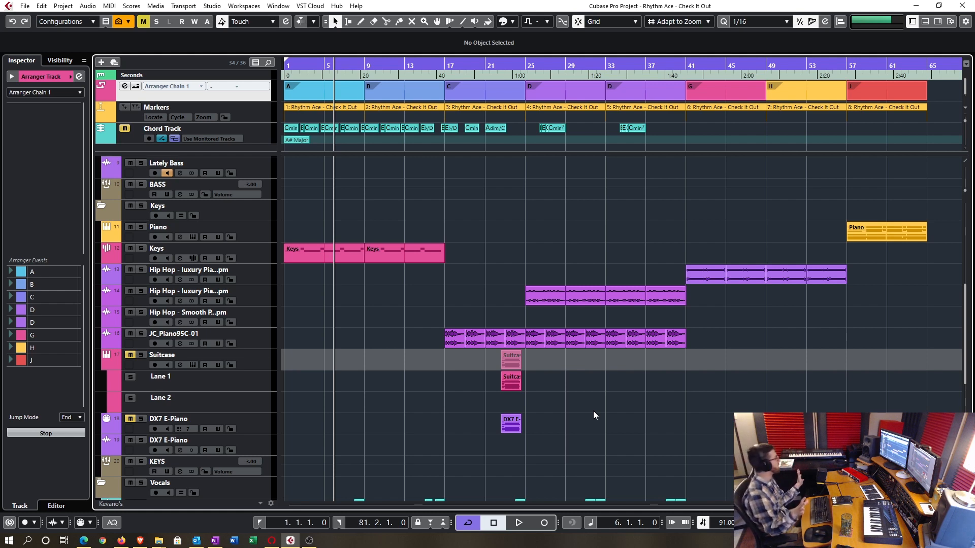
{"action": "scroll", "coordinate": [593, 410], "scroll_direction": "up", "scroll_amount": 5}
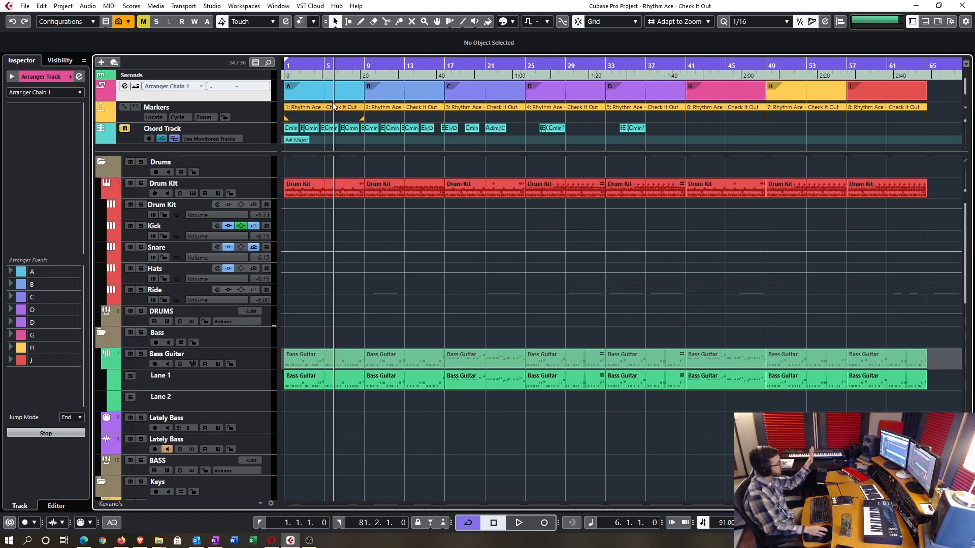
{"action": "scroll", "coordinate": [675, 149], "scroll_direction": "down", "scroll_amount": 1}
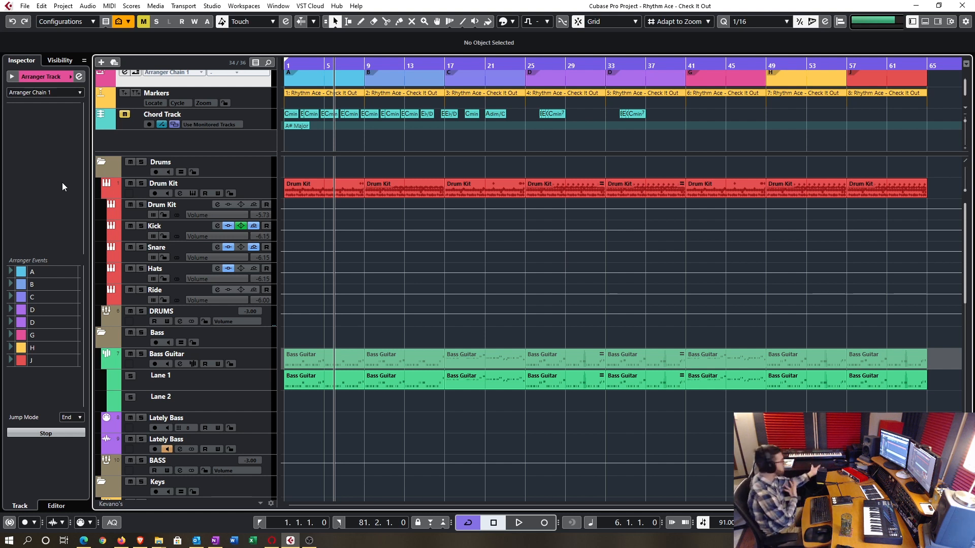
{"action": "scroll", "coordinate": [312, 103], "scroll_direction": "up", "scroll_amount": 1}
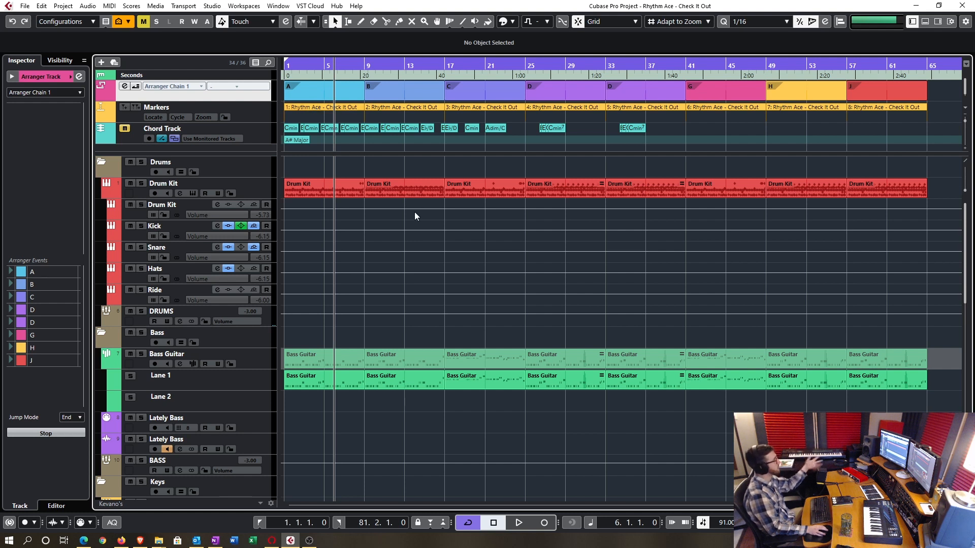
Remove the arranger track from the project and shrink the upper track area to fit the remaining tracks
{"action": "right_click", "coordinate": [250, 102]}
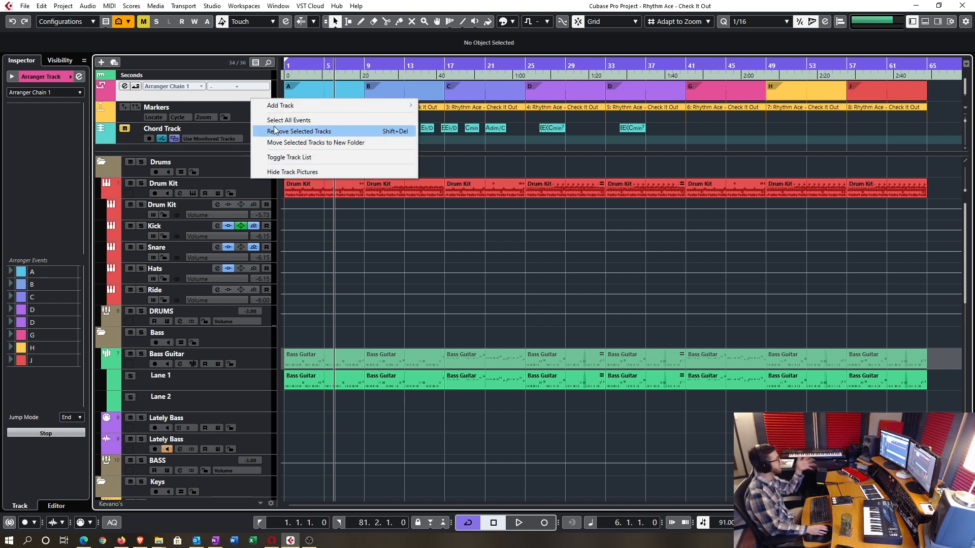
{"action": "left_click", "coordinate": [292, 131]}
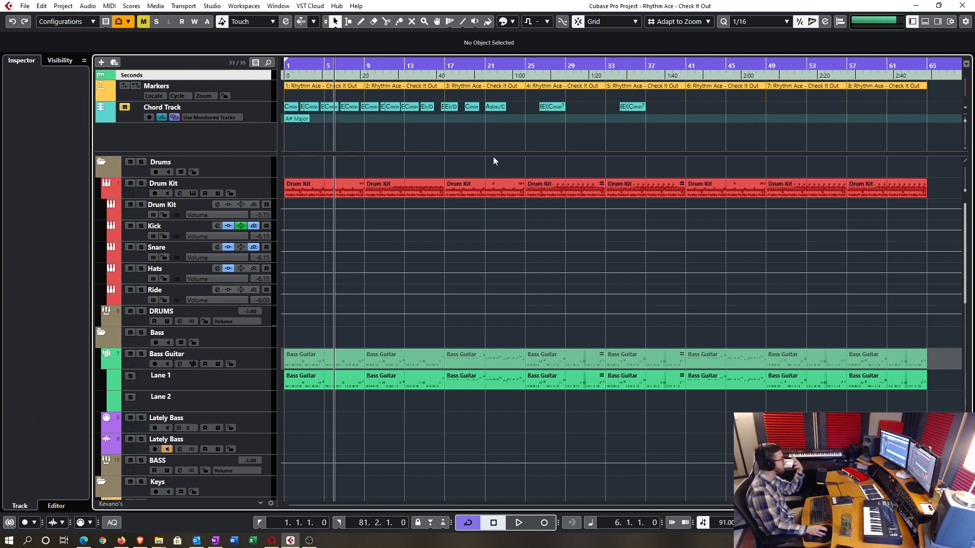
{"action": "left_click_drag", "start_coordinate": [493, 155], "coordinate": [500, 136]}
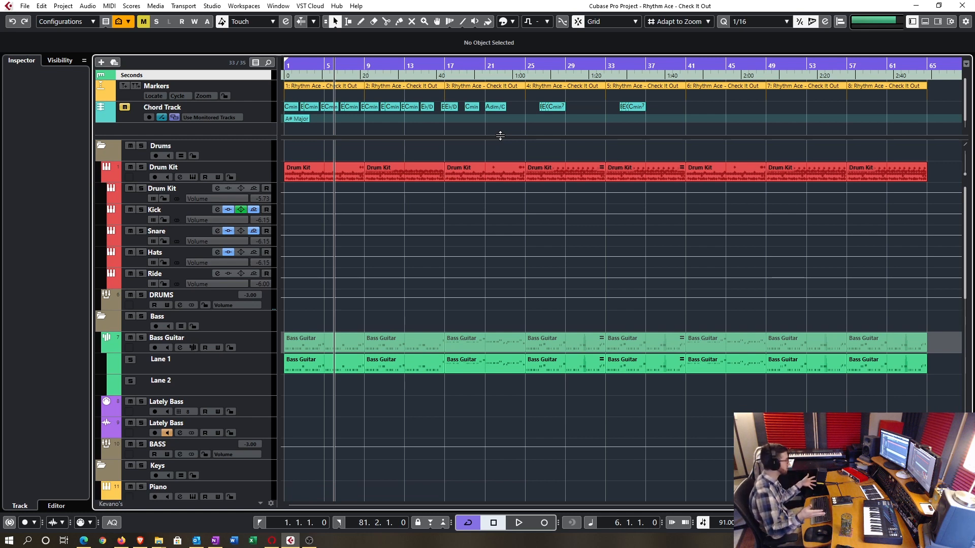
Review the linear project without its arranger track, from the Drums folder down to the FX channels and back
{"action": "scroll", "coordinate": [501, 227], "scroll_direction": "down", "scroll_amount": 3}
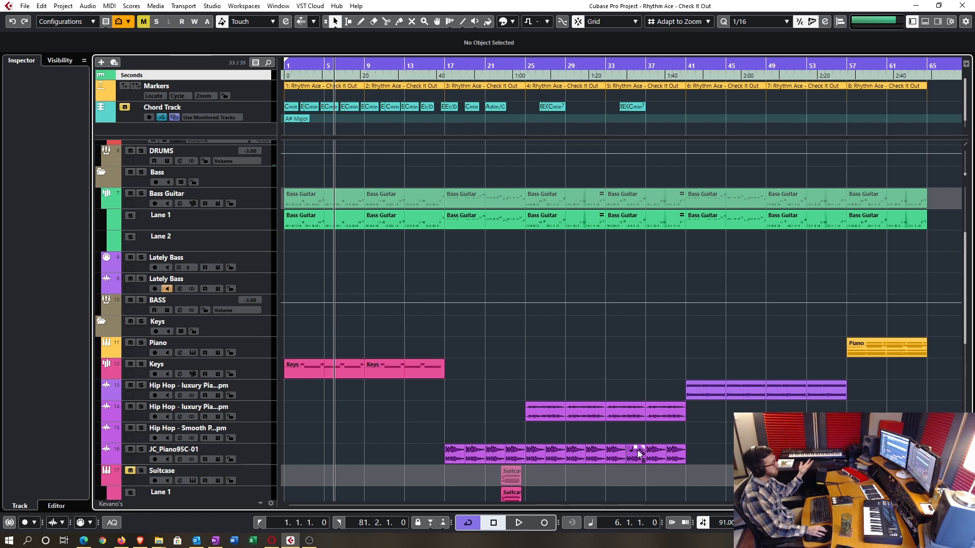
{"action": "scroll", "coordinate": [637, 452], "scroll_direction": "down", "scroll_amount": 2}
{"action": "scroll", "coordinate": [639, 407], "scroll_direction": "down", "scroll_amount": 7}
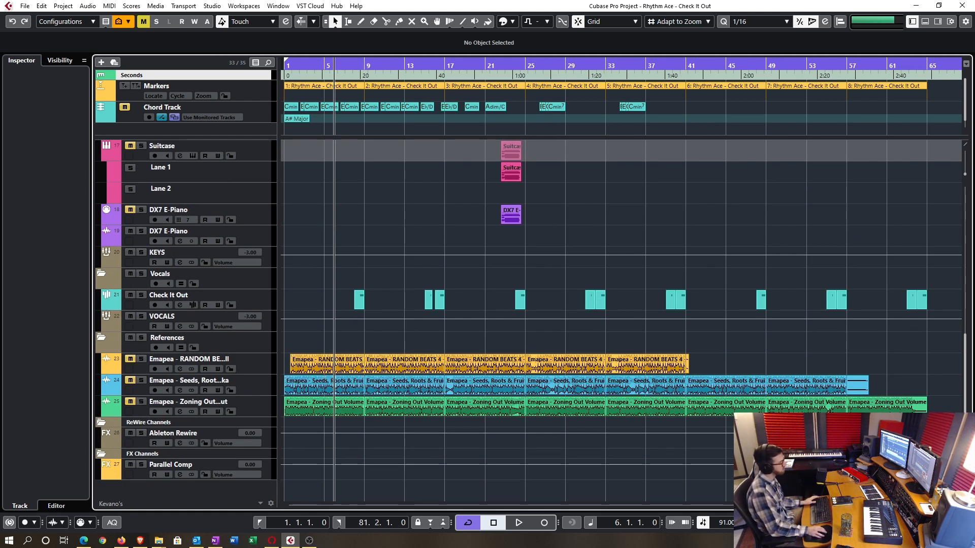
{"action": "scroll", "coordinate": [622, 305], "scroll_direction": "up", "scroll_amount": 10}
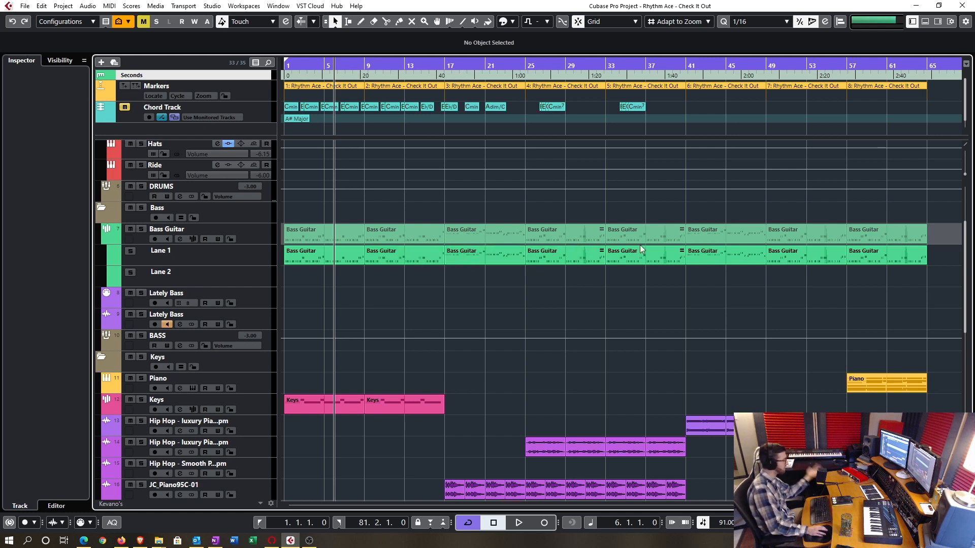
{"action": "scroll", "coordinate": [815, 262], "scroll_direction": "up", "scroll_amount": 5}
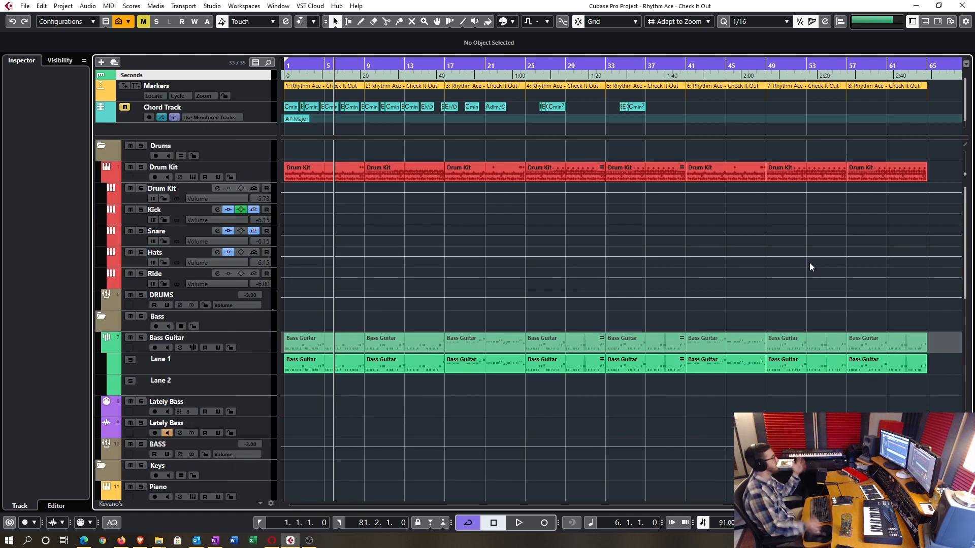